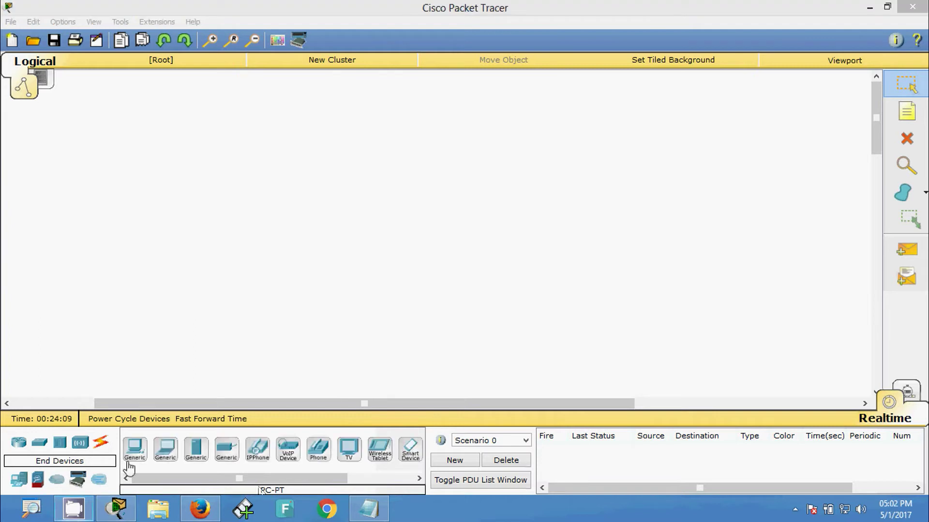
# Step: Place a 2911 router in the upper middle of the workspace and a 2960 switch directly below it
pyautogui.click(23, 446)
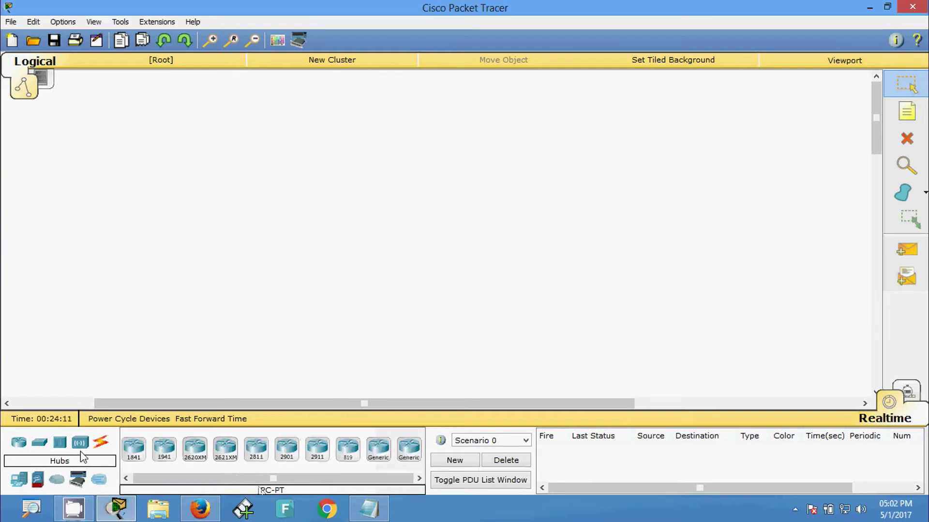
pyautogui.click(317, 449)
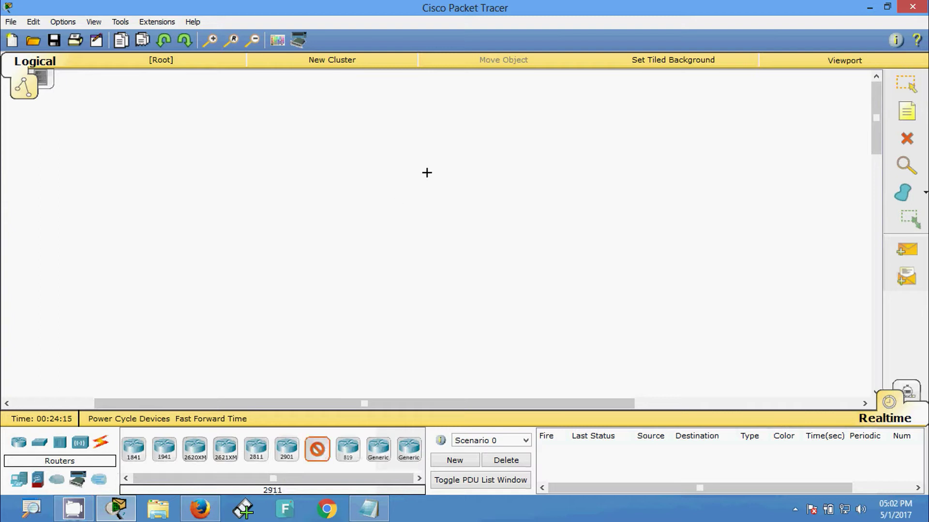
pyautogui.click(449, 134)
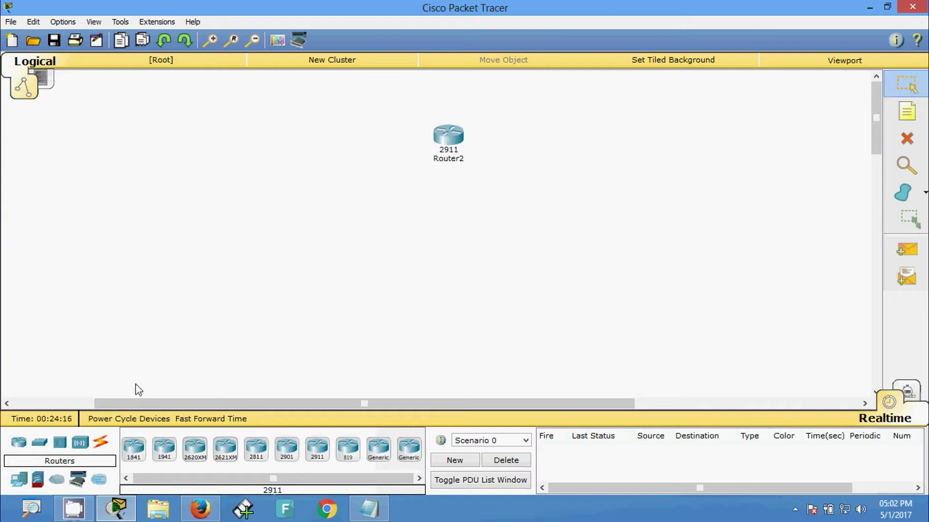
pyautogui.click(40, 442)
pyautogui.click(195, 449)
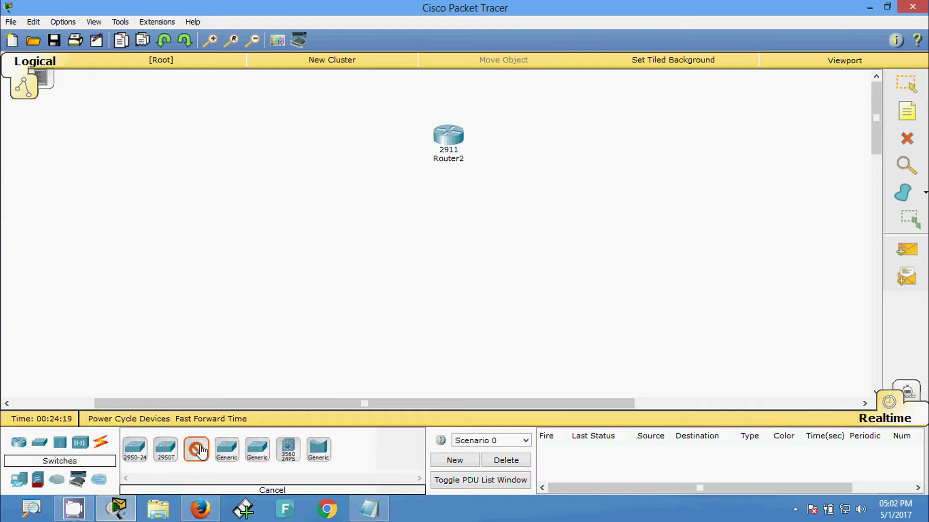
pyautogui.click(449, 215)
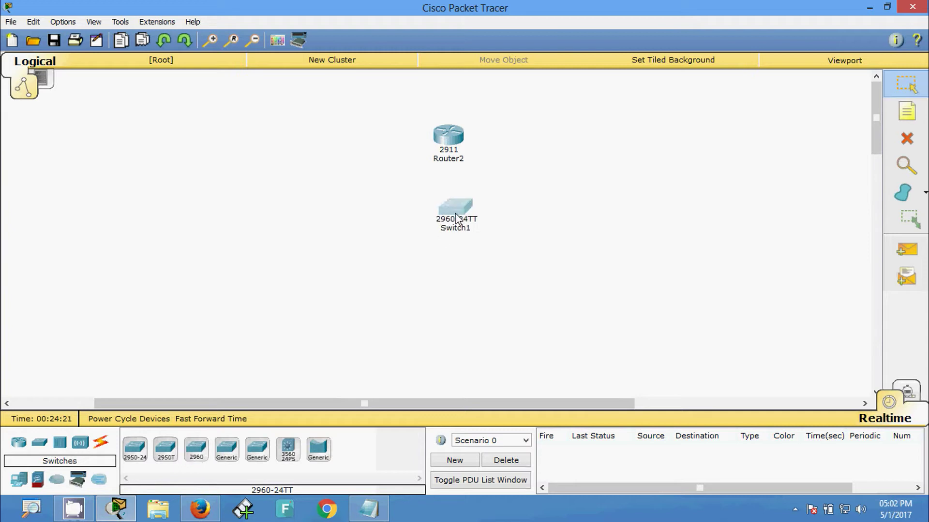
# Step: Add three generic PCs below the switch and space them out in a row
pyautogui.click(17, 486)
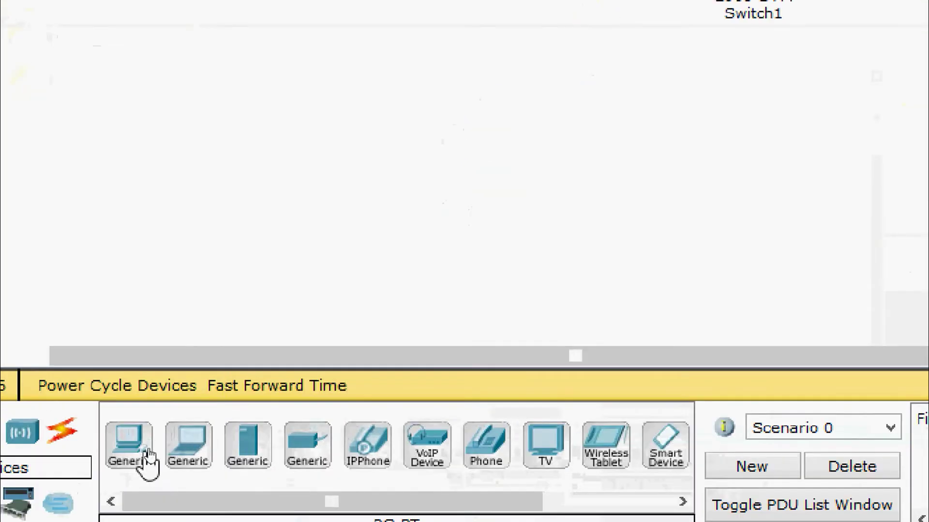
pyautogui.click(128, 460)
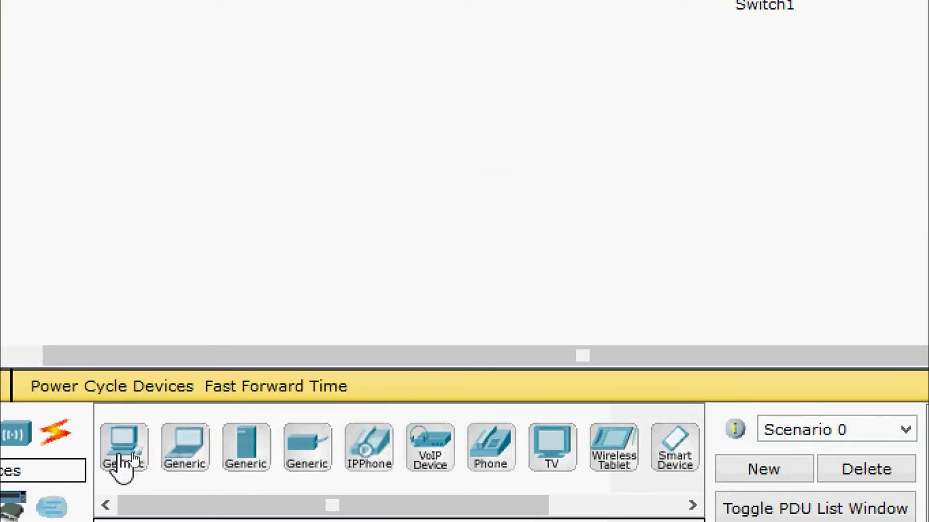
pyautogui.click(125, 462)
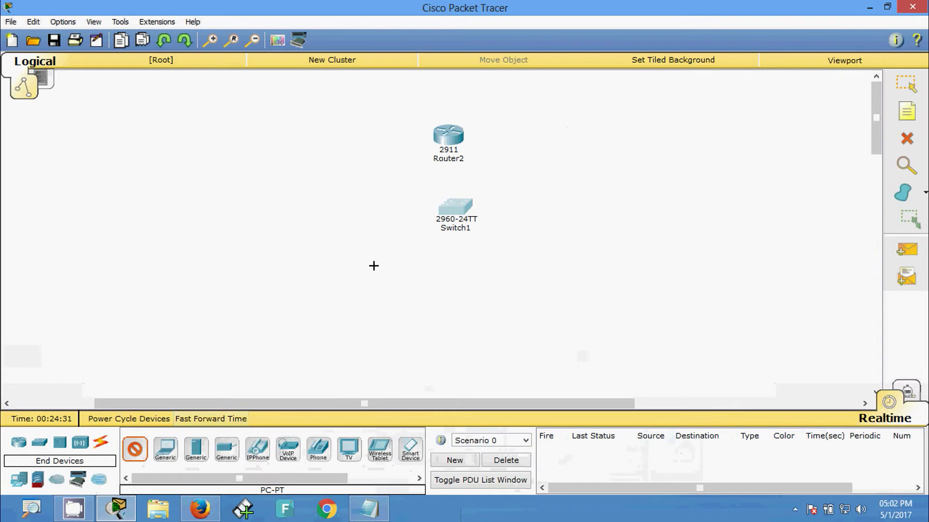
pyautogui.click(305, 274)
pyautogui.click(411, 302)
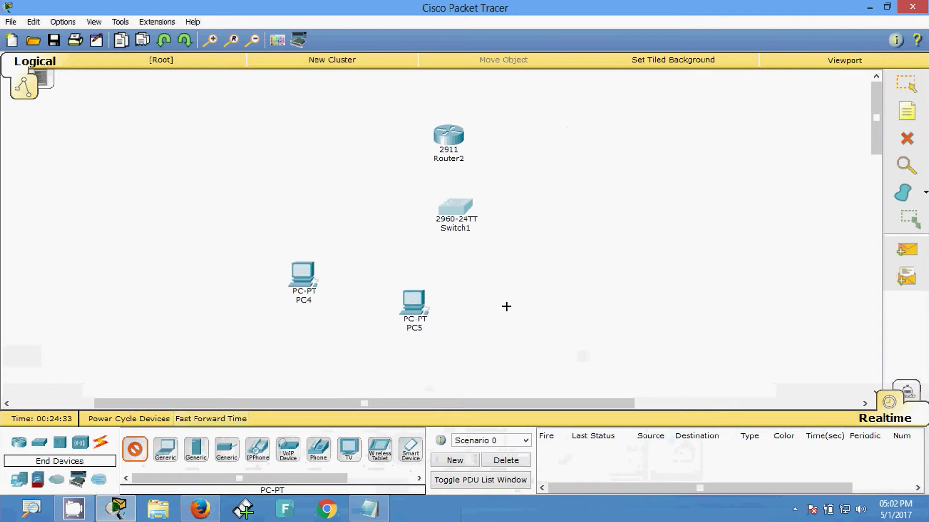
pyautogui.click(576, 305)
pyautogui.press('Escape')
pyautogui.moveTo(412, 302); pyautogui.dragTo(436, 311)
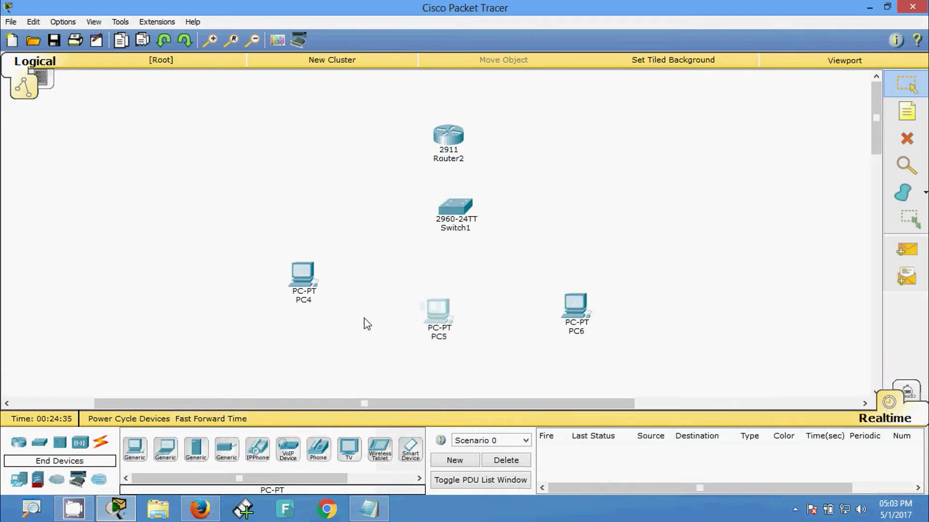
pyautogui.moveTo(302, 273); pyautogui.dragTo(298, 288)
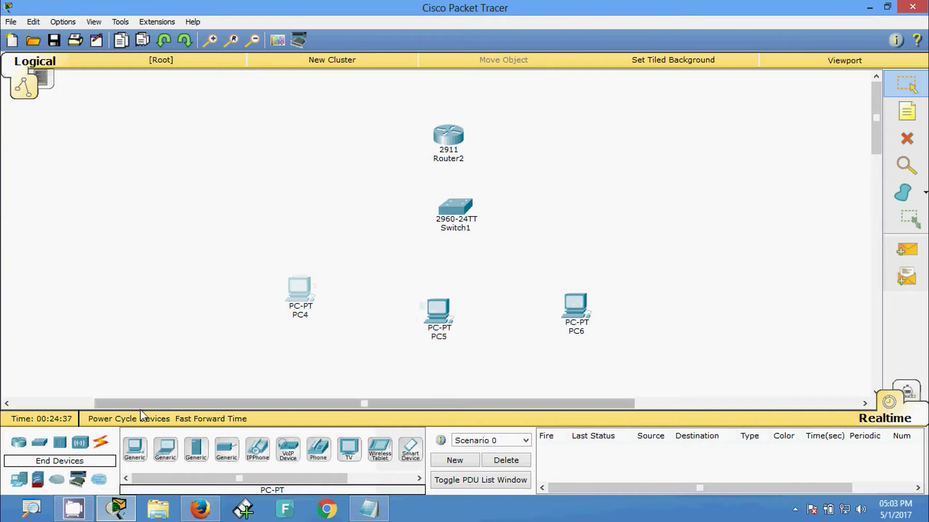
# Step: Connect the router's GigabitEthernet0/0 to the switch's GigabitEthernet0/1 with a copper straight-through cable
pyautogui.click(101, 442)
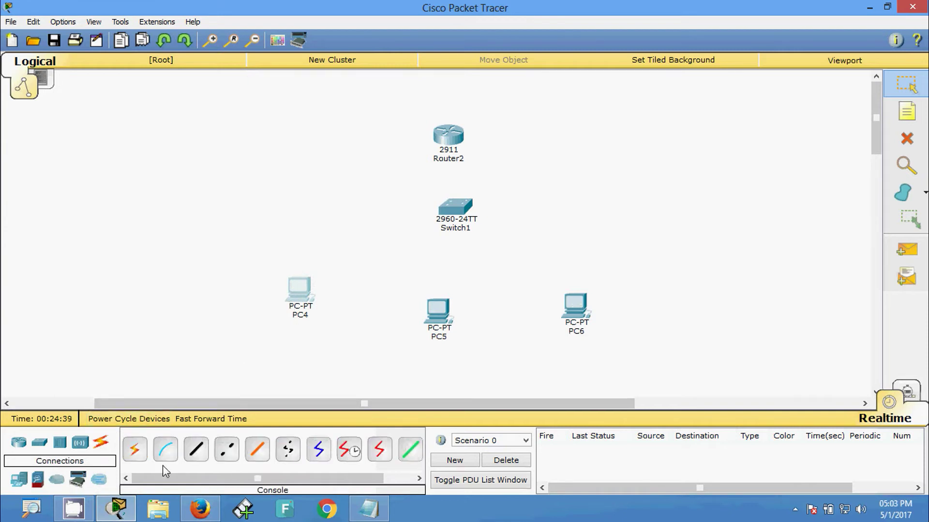
pyautogui.click(196, 450)
pyautogui.click(448, 132)
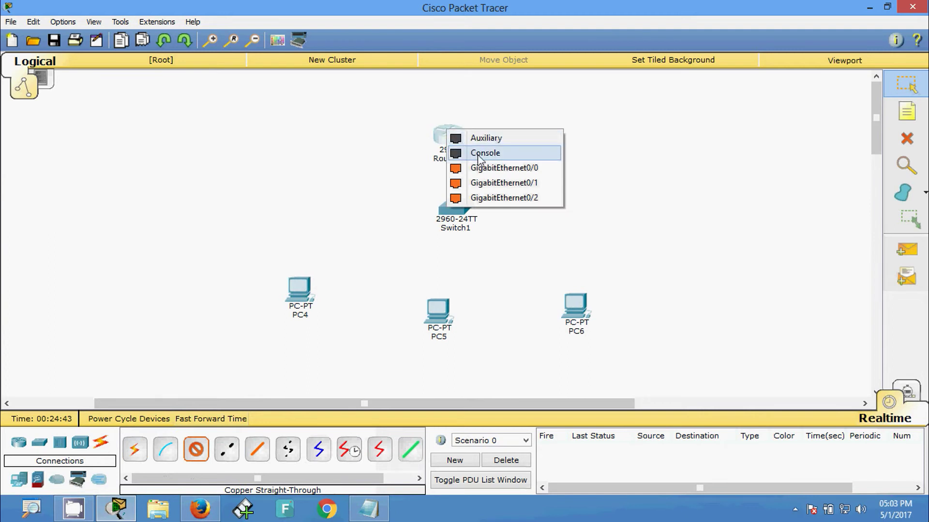
pyautogui.click(481, 167)
pyautogui.click(454, 207)
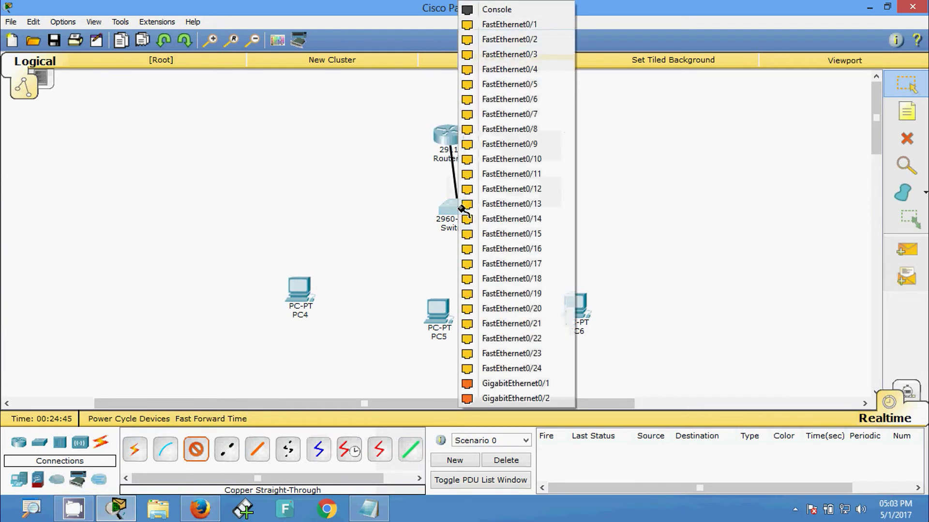
pyautogui.click(495, 385)
# Step: Connect PC4's FastEthernet0 to the switch's FastEthernet0/1 with a copper straight-through cable
pyautogui.click(293, 290)
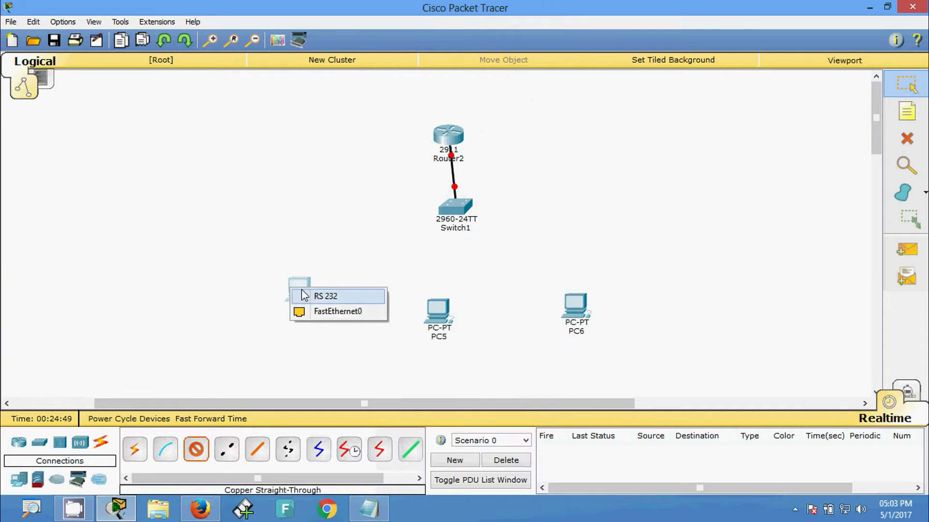
pyautogui.click(317, 310)
pyautogui.click(452, 208)
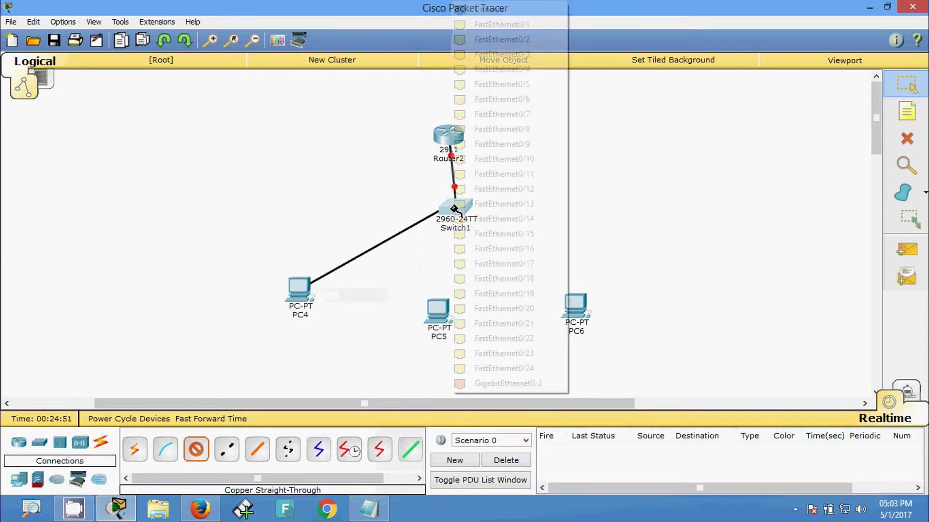
pyautogui.click(505, 27)
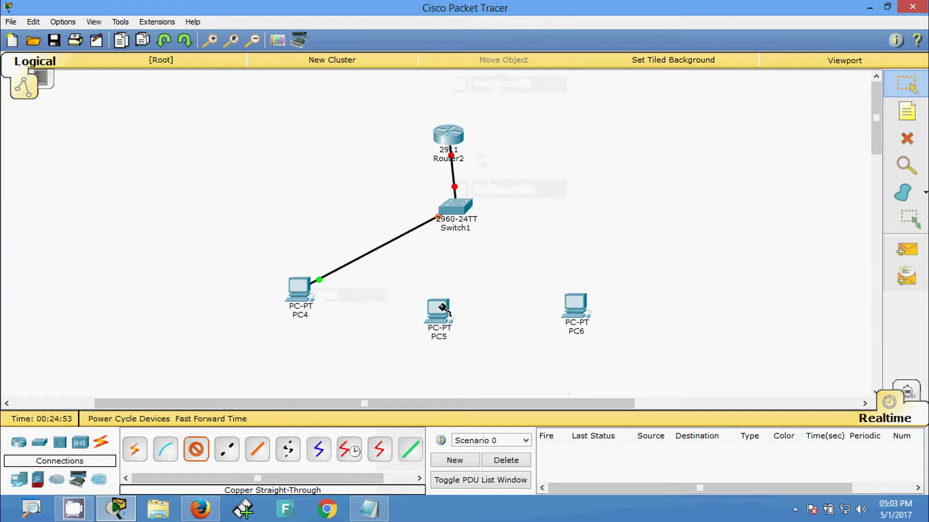
# Step: Connect PC5's FastEthernet0 to the switch's FastEthernet0/3 with a copper straight-through cable
pyautogui.click(441, 310)
pyautogui.click(481, 328)
pyautogui.click(460, 232)
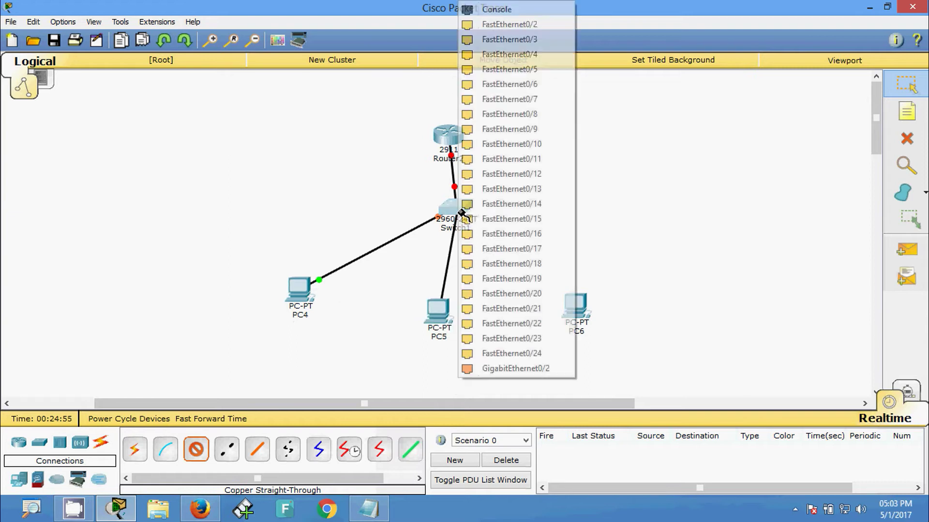
pyautogui.click(503, 38)
# Step: Cable PC6's FastEthernet0 to the switch's FastEthernet0/2 with copper straight-through, and move PC4 slightly down
pyautogui.click(580, 309)
pyautogui.click(610, 329)
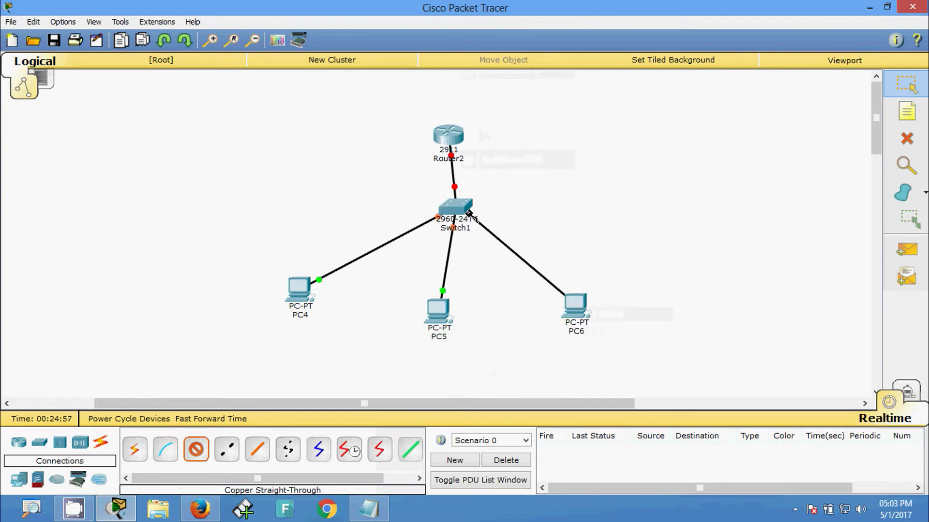
pyautogui.click(455, 212)
pyautogui.click(506, 26)
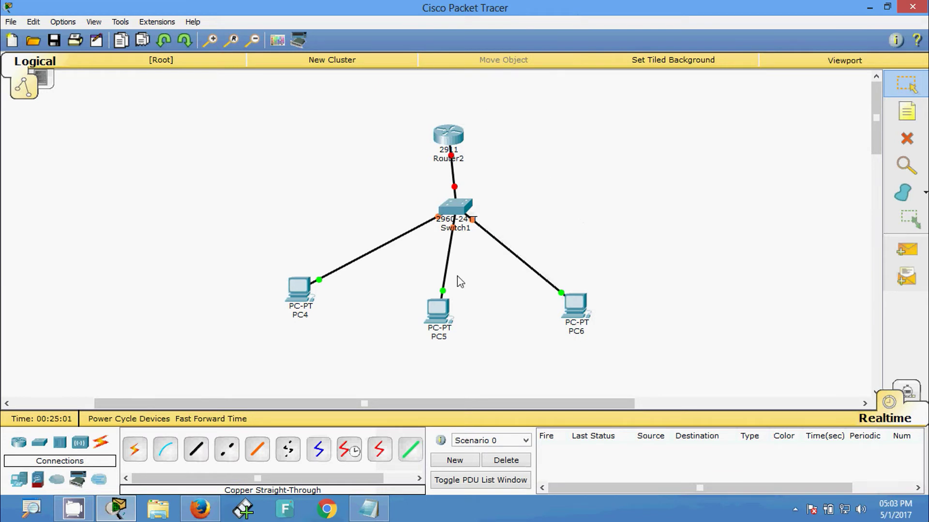
pyautogui.moveTo(307, 298); pyautogui.dragTo(303, 312)
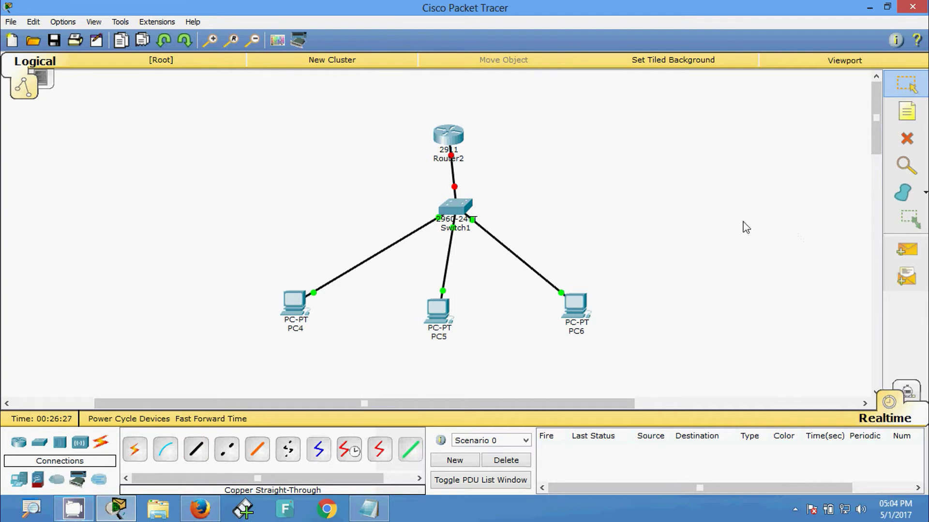
# Step: Set the drawing shapes to use a pink fill colour with red 255, green 148 and blue 238
pyautogui.click(903, 194)
pyautogui.click(429, 98)
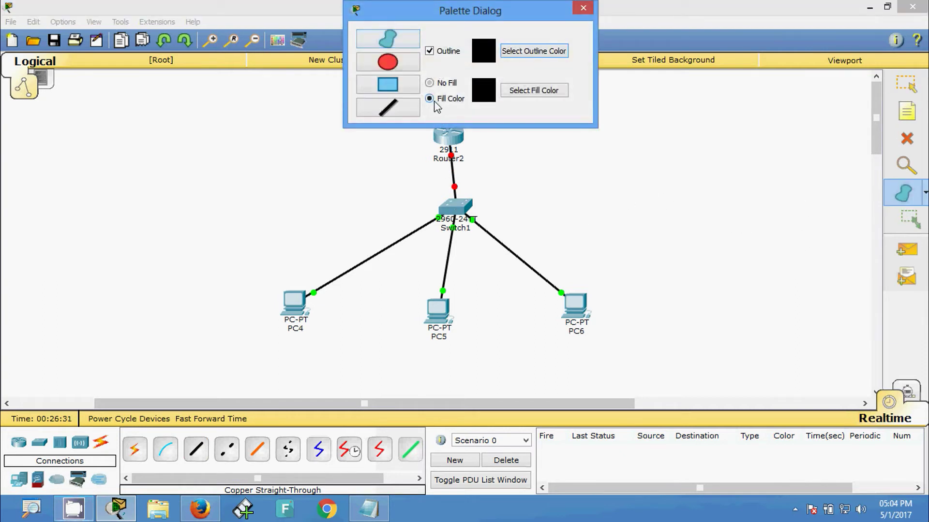
pyautogui.click(517, 90)
pyautogui.moveTo(489, 171); pyautogui.dragTo(478, 211)
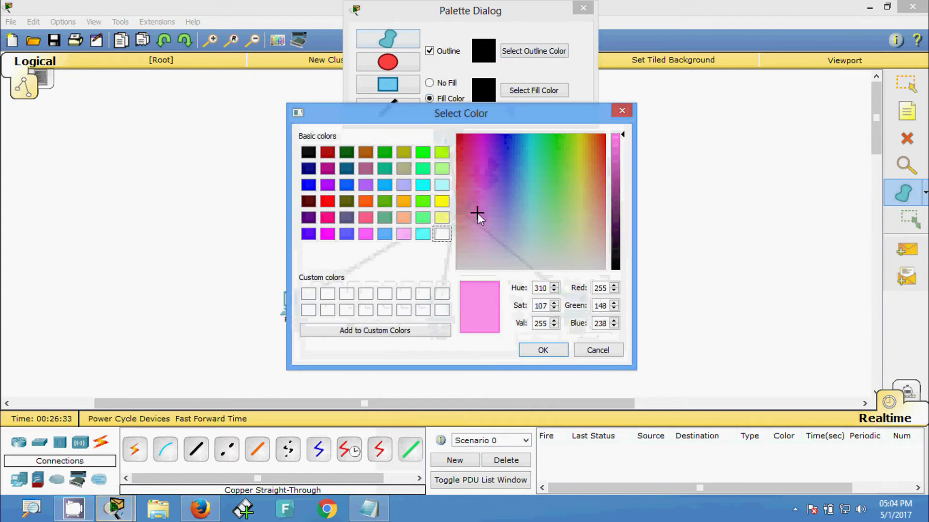
pyautogui.click(543, 350)
# Step: Draw a filled rectangle around the switch and the three PCs, and shift it slightly to centre it on them
pyautogui.click(387, 83)
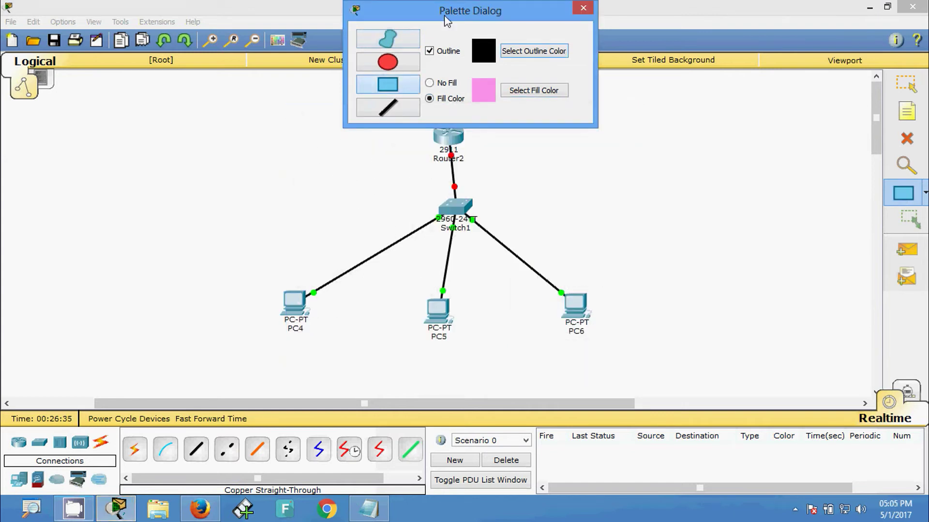
pyautogui.moveTo(411, 15); pyautogui.dragTo(576, 17)
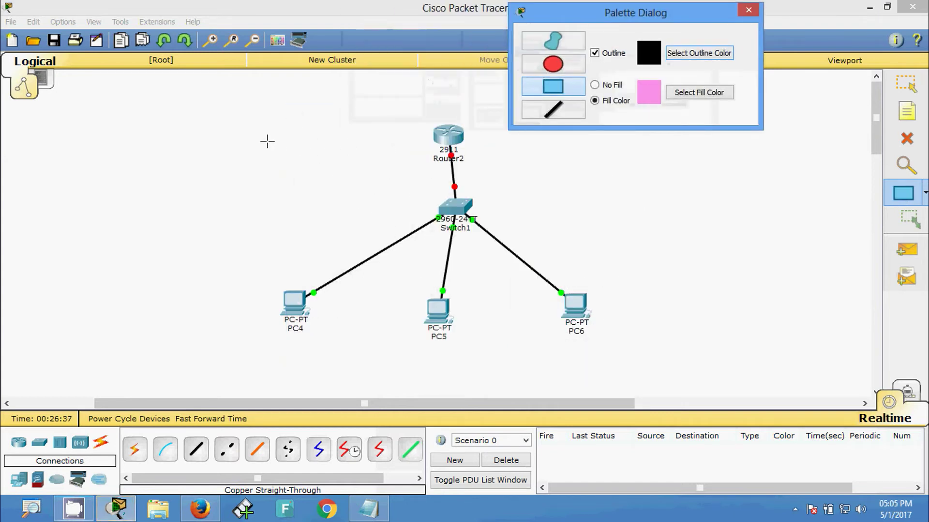
pyautogui.moveTo(248, 142)
pyautogui.mouseDown()
pyautogui.moveTo(371, 270)
pyautogui.moveTo(544, 348)
pyautogui.moveTo(611, 355)
pyautogui.mouseUp()
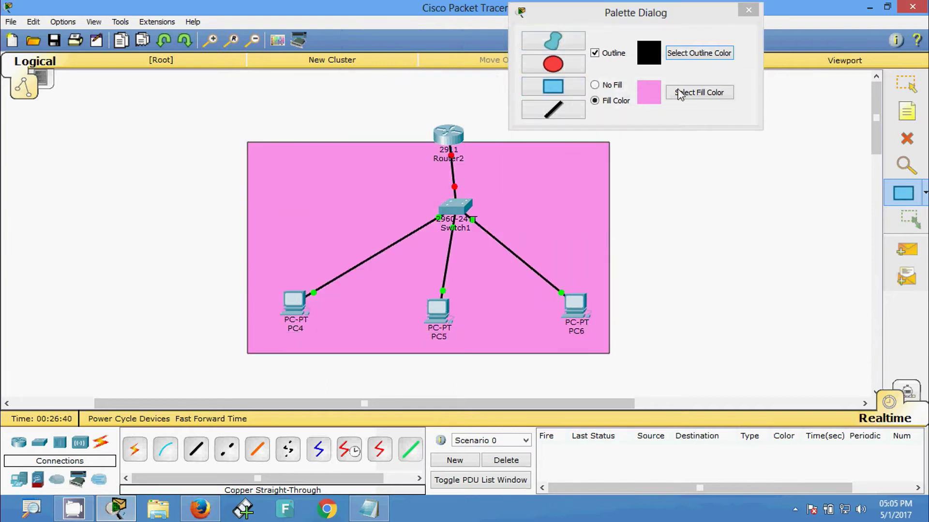
pyautogui.click(747, 11)
pyautogui.click(906, 84)
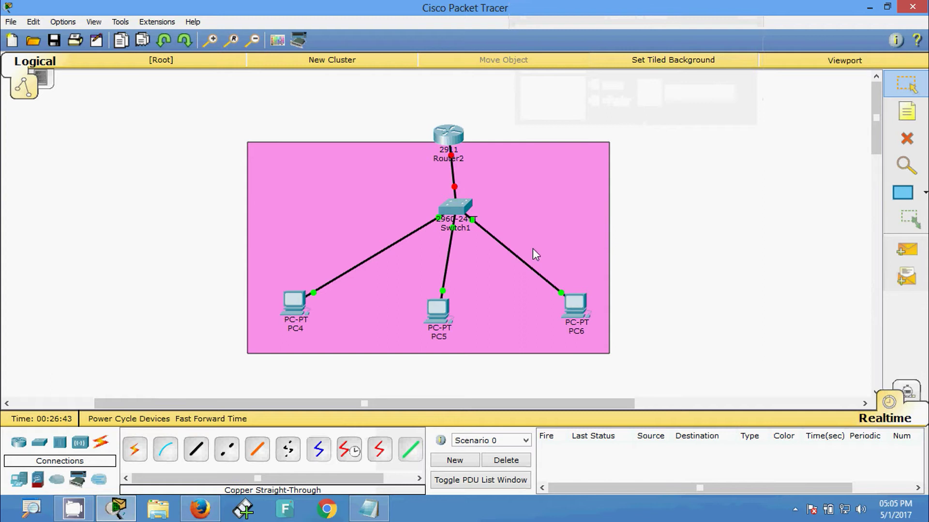
pyautogui.moveTo(522, 224); pyautogui.dragTo(541, 225)
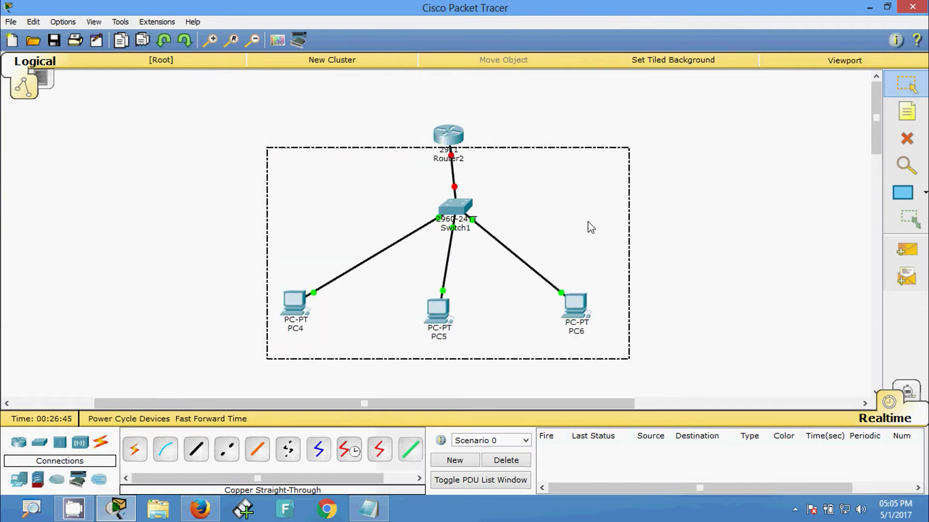
pyautogui.click(679, 231)
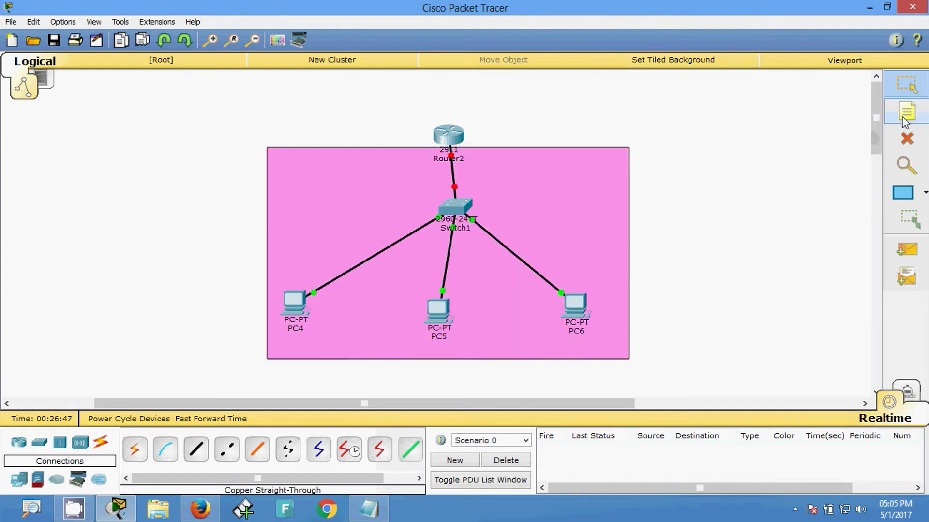
# Step: Add a note reading 192.168.1.0/24 to the right of the router
pyautogui.click(907, 111)
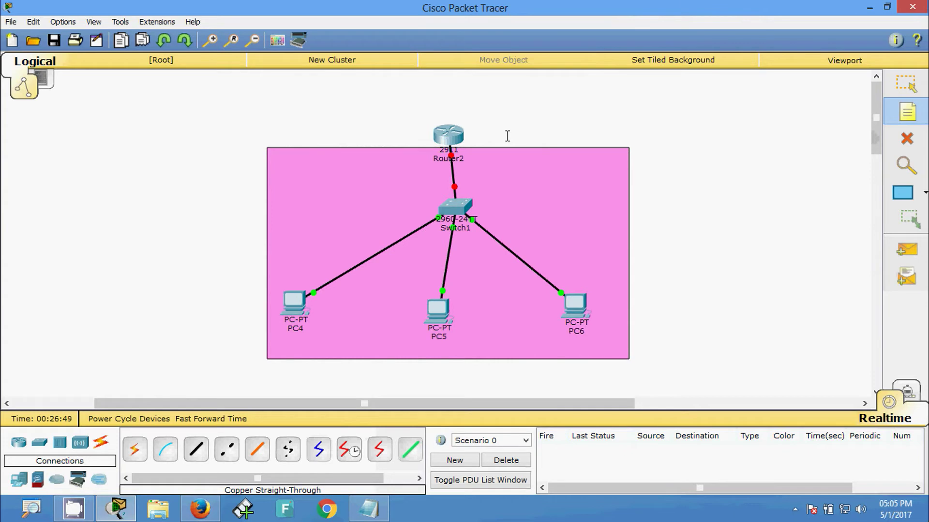
pyautogui.click(500, 136)
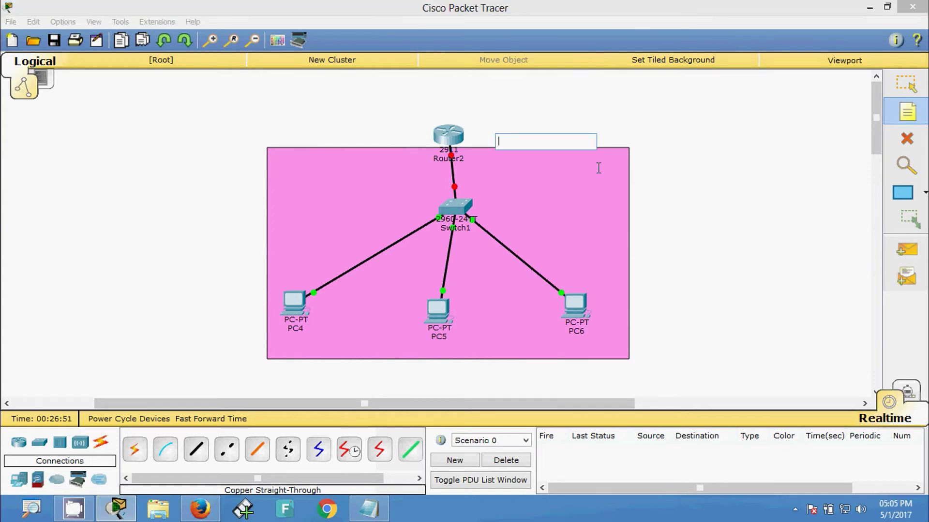
pyautogui.write('192.168.1.0/24')
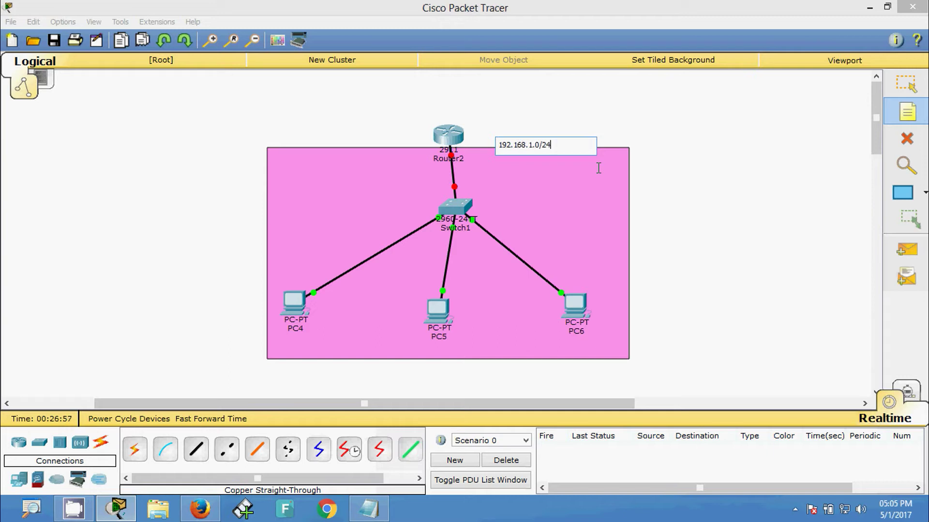
pyautogui.press('Escape')
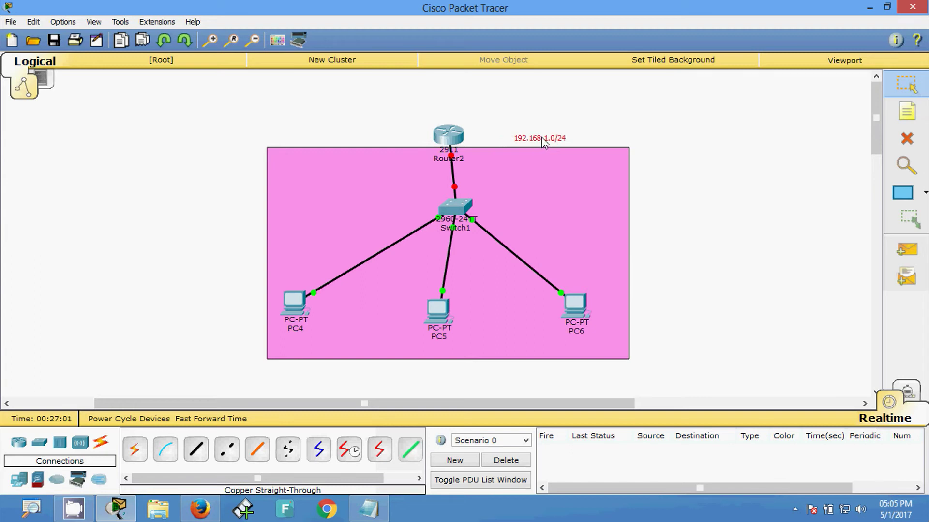
# Step: Duplicate the network address note, place the copy under PC4 and change its text to 192.168.1.10/24
pyautogui.hotkey('ctrl', 'v')
pyautogui.moveTo(542, 110); pyautogui.dragTo(310, 357)
pyautogui.doubleClick(309, 352)
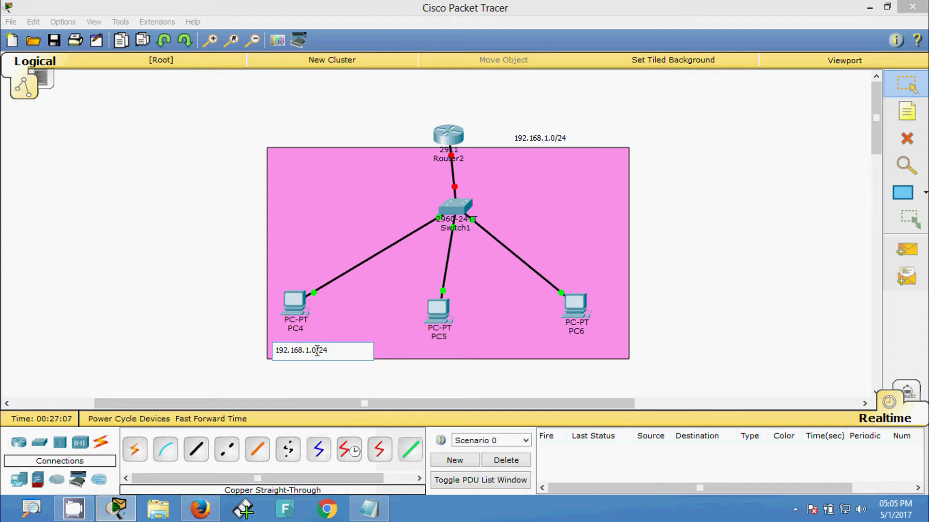
pyautogui.write('1')
pyautogui.click(372, 367)
pyautogui.moveTo(330, 348); pyautogui.dragTo(321, 342)
# Step: Paste another copy of the network address note under PC5 and change its text to 192.168.1.11/24
pyautogui.hotkey('ctrl', 'v')
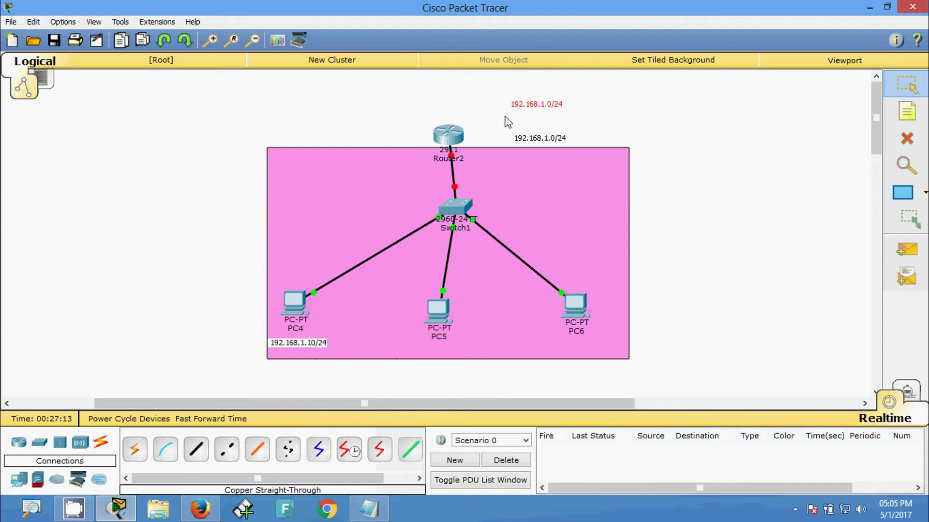
pyautogui.moveTo(532, 114); pyautogui.dragTo(440, 353)
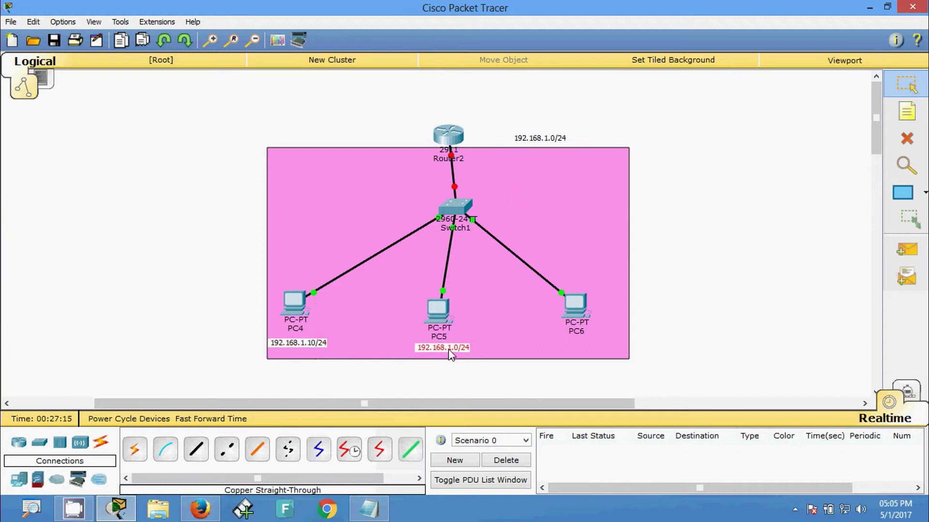
pyautogui.doubleClick(454, 350)
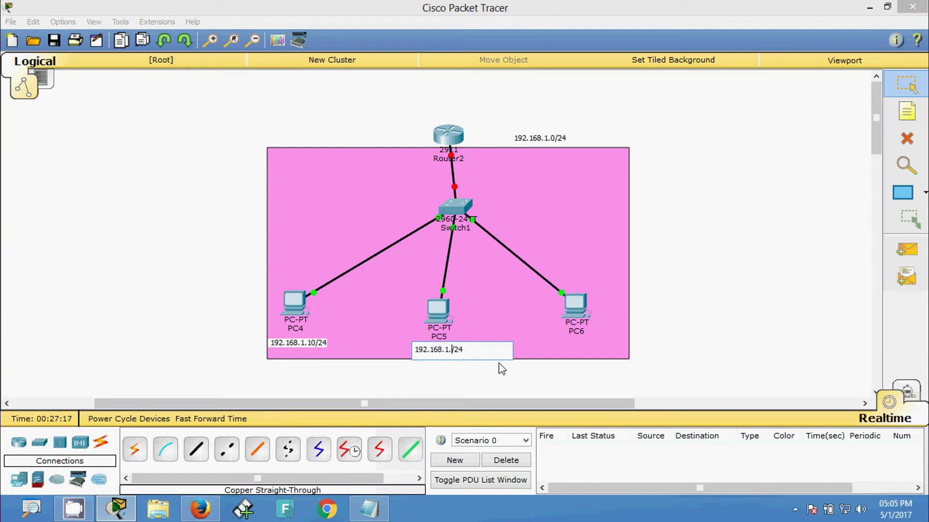
pyautogui.write('11')
pyautogui.click(518, 421)
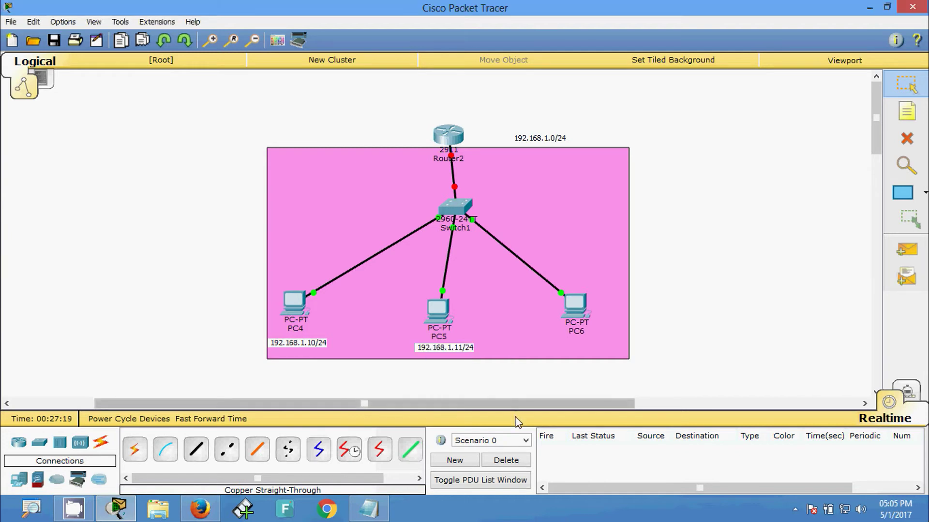
# Step: Paste a copy of the network address note under PC6, change its text to 192.168.1.12/24 and nudge it into place
pyautogui.hotkey('ctrl', 'v')
pyautogui.moveTo(536, 110); pyautogui.dragTo(577, 355)
pyautogui.doubleClick(591, 349)
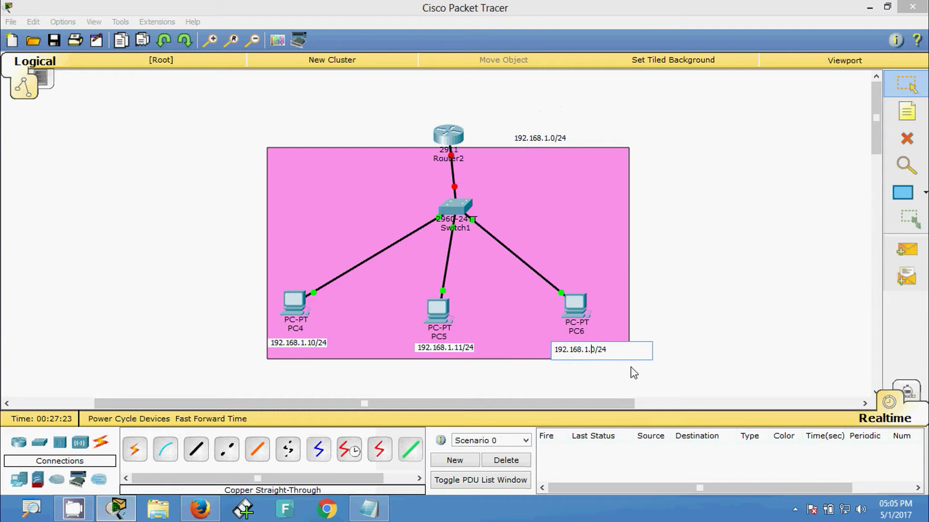
pyautogui.write('12')
pyautogui.click(634, 374)
pyautogui.moveTo(591, 355); pyautogui.dragTo(594, 354)
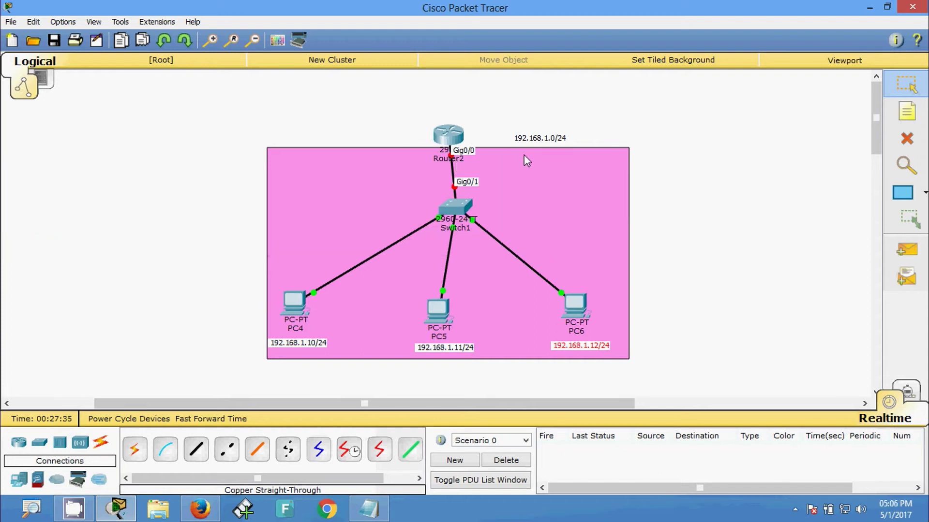
# Step: Paste a copy of the network address note beside the router-to-switch link, just left of Router2's label, and change its text to 192.168.1.1/24
pyautogui.write('192.168.1.0/24')
pyautogui.moveTo(535, 108); pyautogui.dragTo(405, 167)
pyautogui.doubleClick(411, 162)
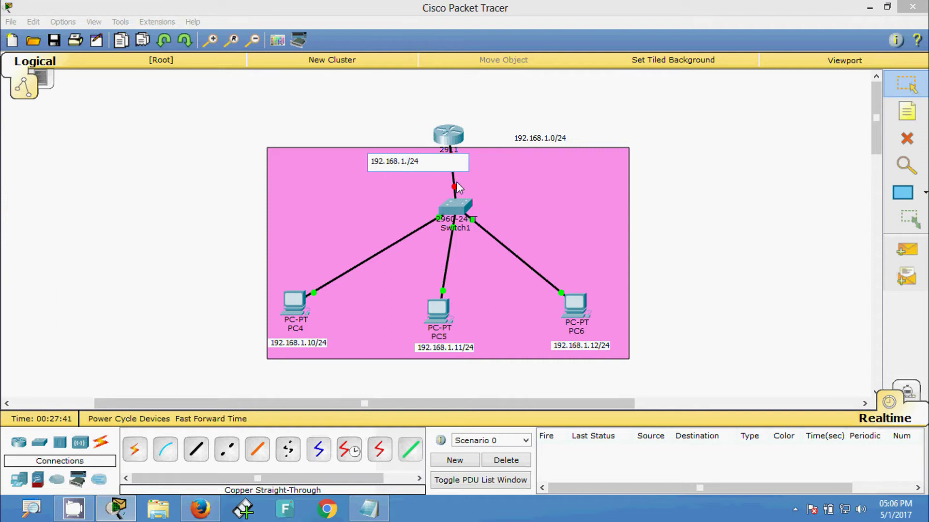
pyautogui.write('1')
pyautogui.click(426, 192)
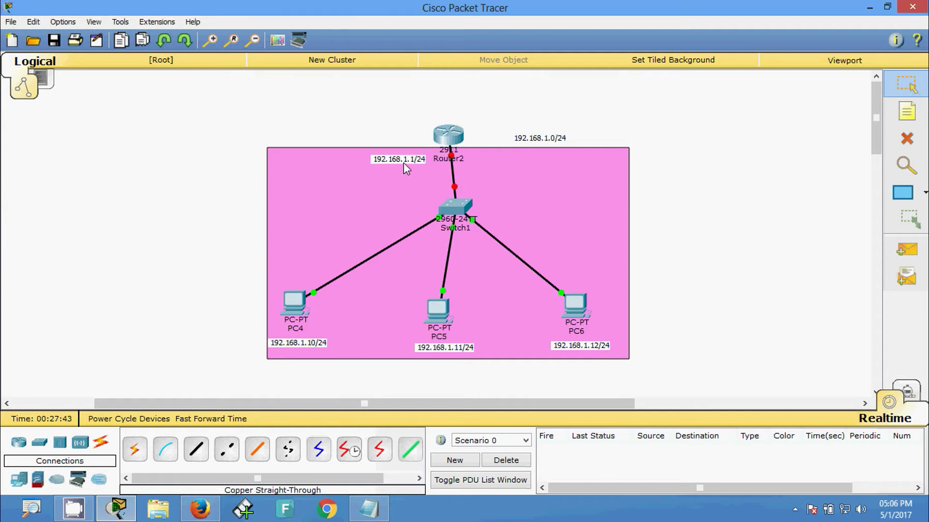
pyautogui.moveTo(405, 164); pyautogui.dragTo(409, 163)
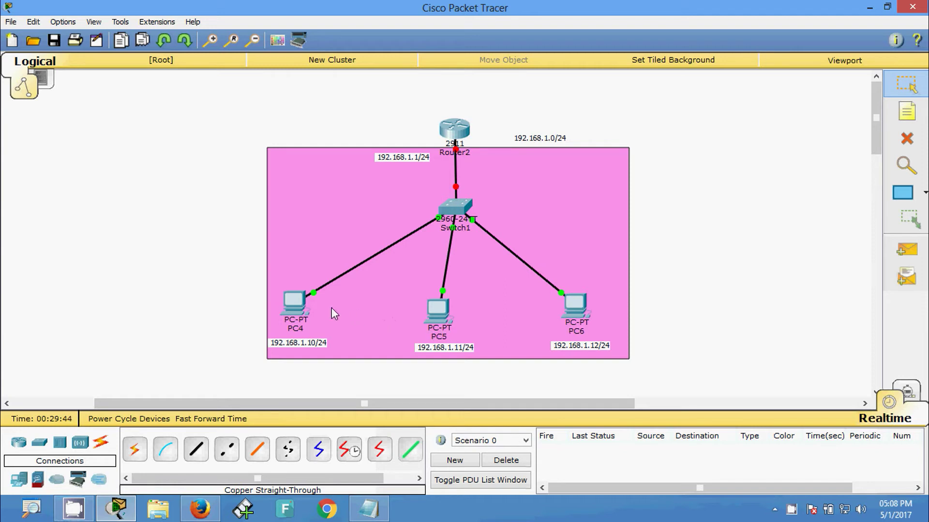
# Step: Give PC4 the static IP address 192.168.1.10 with subnet mask 255.255.255.0
pyautogui.click(301, 308)
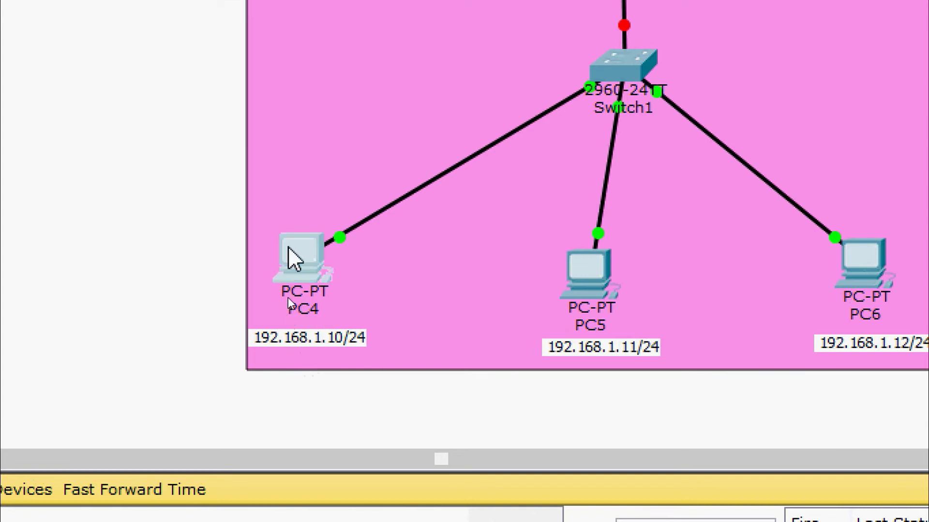
pyautogui.click(294, 259)
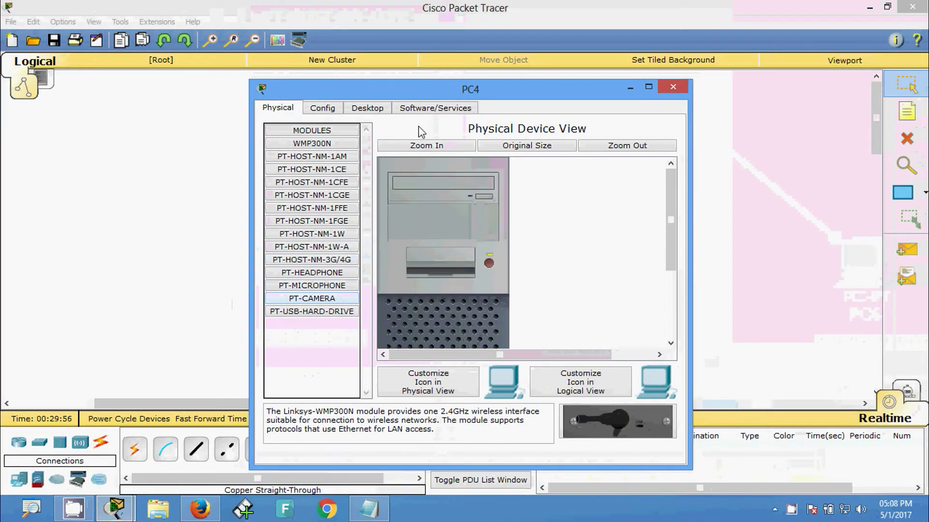
pyautogui.click(368, 109)
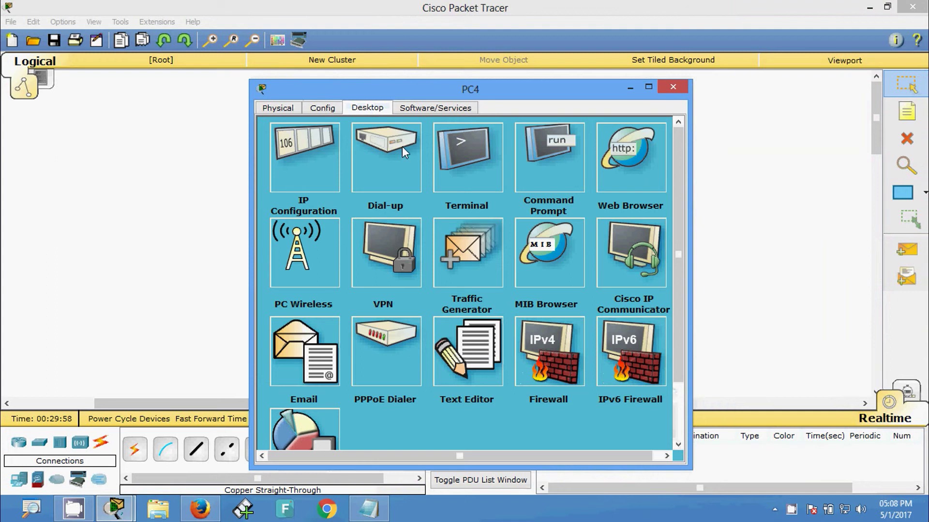
pyautogui.click(298, 166)
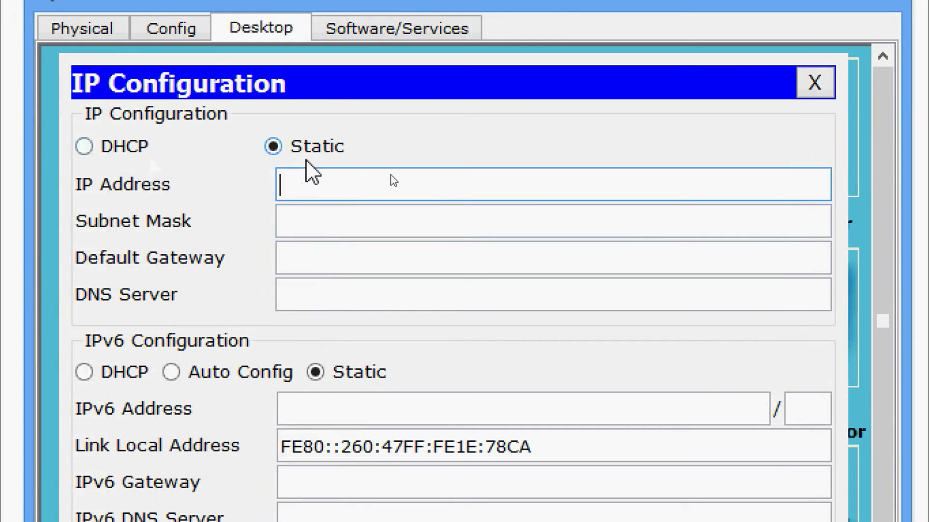
pyautogui.click(420, 198)
pyautogui.write('1')
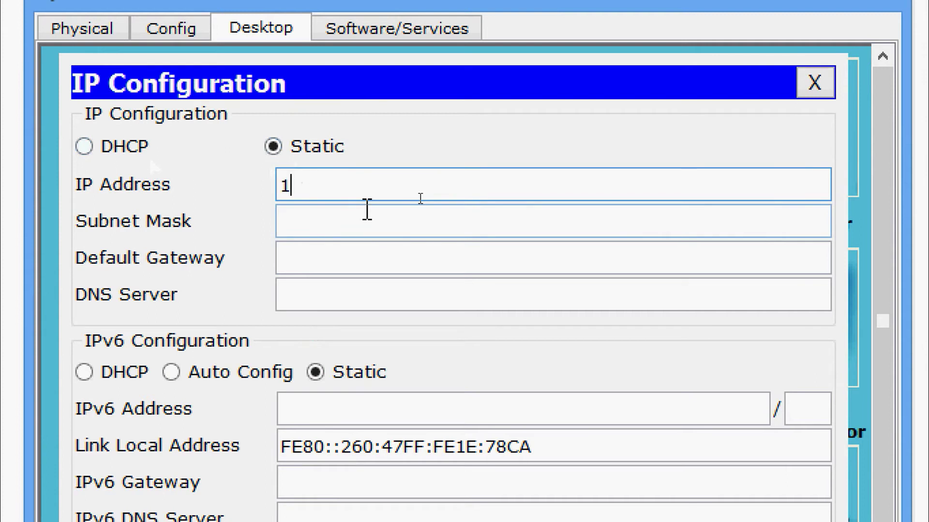
pyautogui.write('92.168')
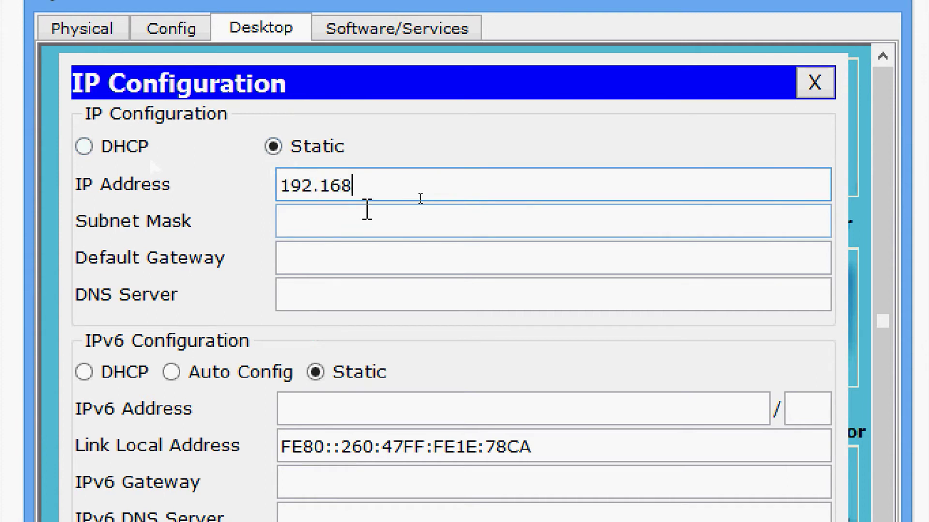
pyautogui.write('.1.10')
pyautogui.click(367, 210)
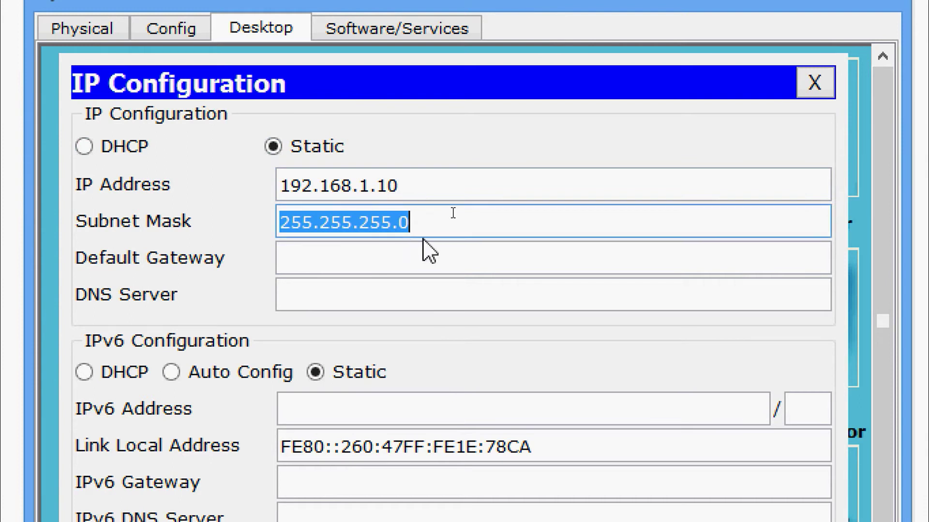
pyautogui.click(445, 232)
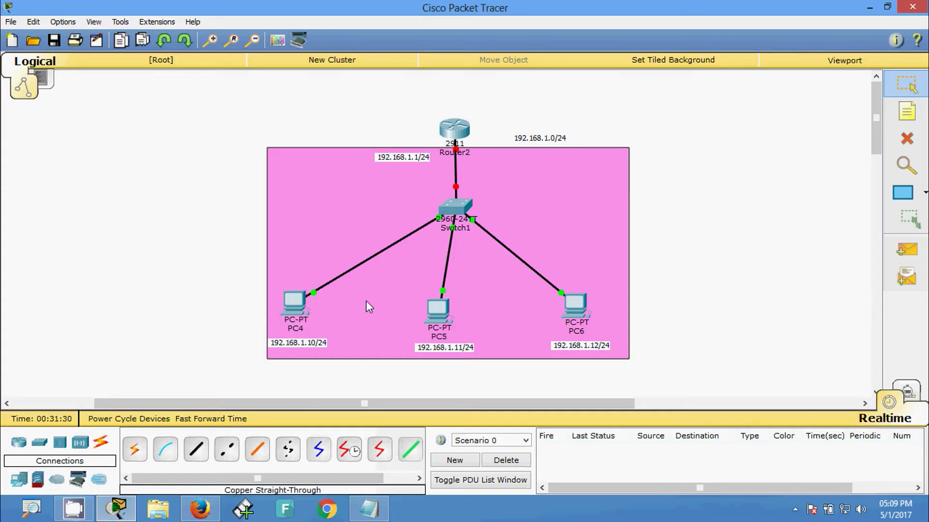
# Step: Give PC5 the static IP address 192.168.1.11 with subnet mask 255.255.255.0, and close its configuration window
pyautogui.click(440, 315)
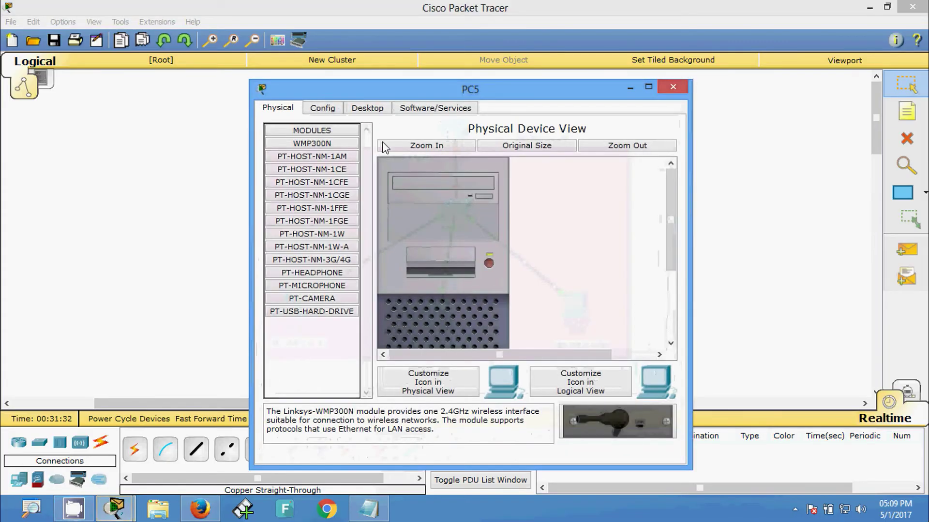
pyautogui.click(367, 107)
pyautogui.click(315, 166)
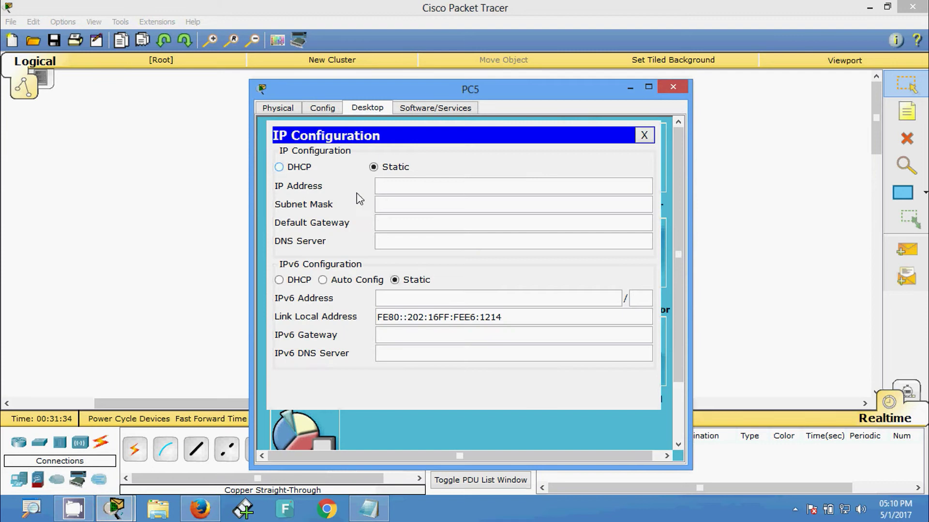
pyautogui.click(390, 189)
pyautogui.write('192.168')
pyautogui.write('1.1')
pyautogui.press('BackSpace')
pyautogui.press('BackSpace')
pyautogui.write('.1.1')
pyautogui.press('Tab')
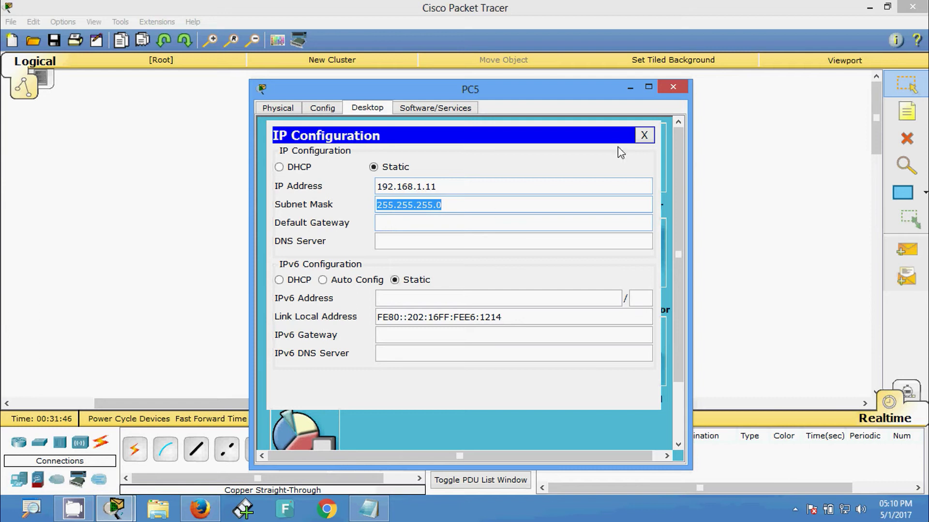
pyautogui.click(672, 88)
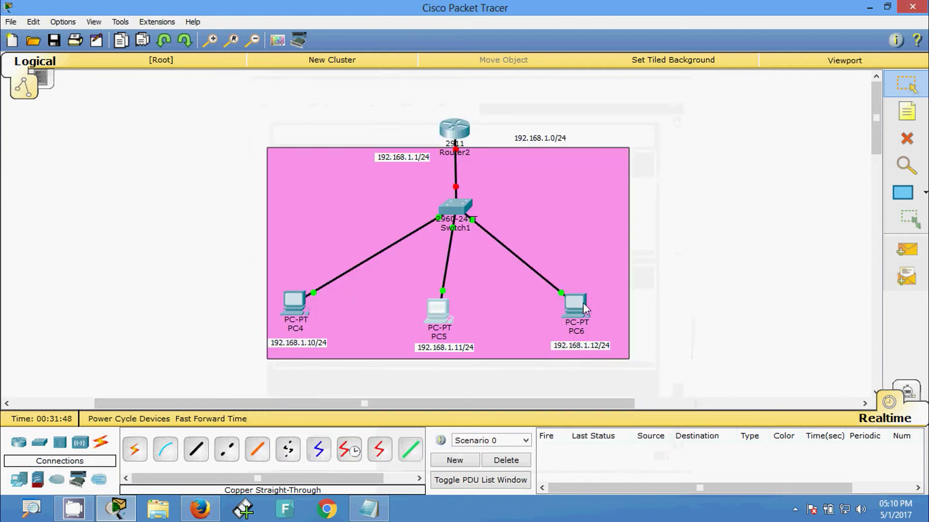
# Step: Give PC6 the static IP address 192.168.1.12 with subnet mask 255.255.255.0, and close its configuration window
pyautogui.click(582, 303)
pyautogui.click(368, 112)
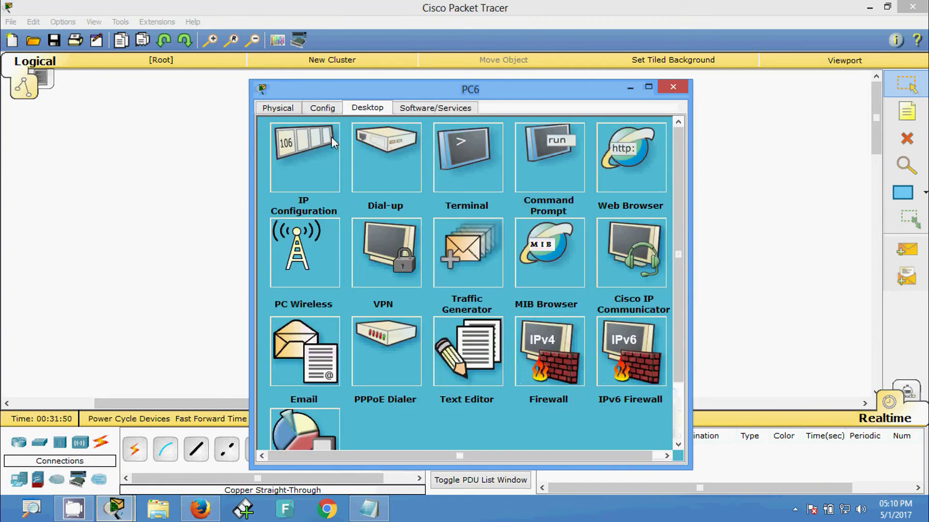
pyautogui.click(332, 143)
pyautogui.write('1')
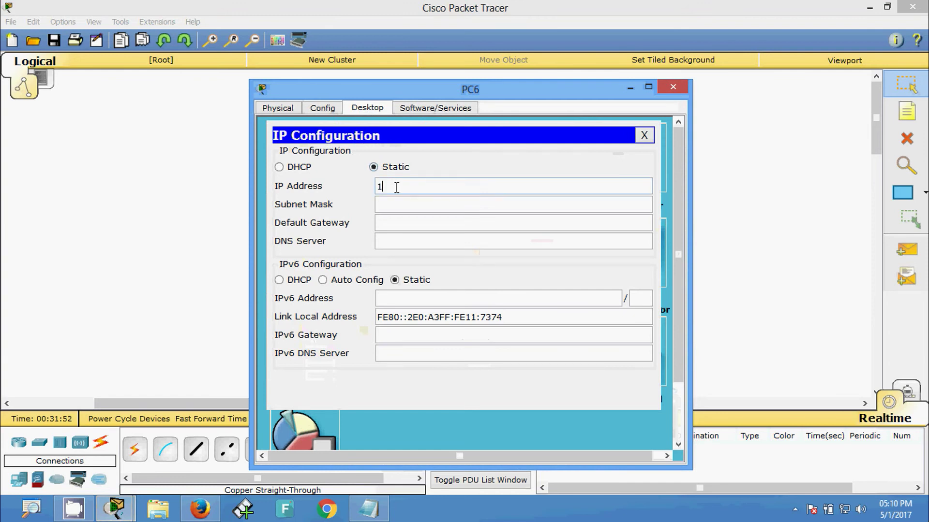
pyautogui.write('92.168')
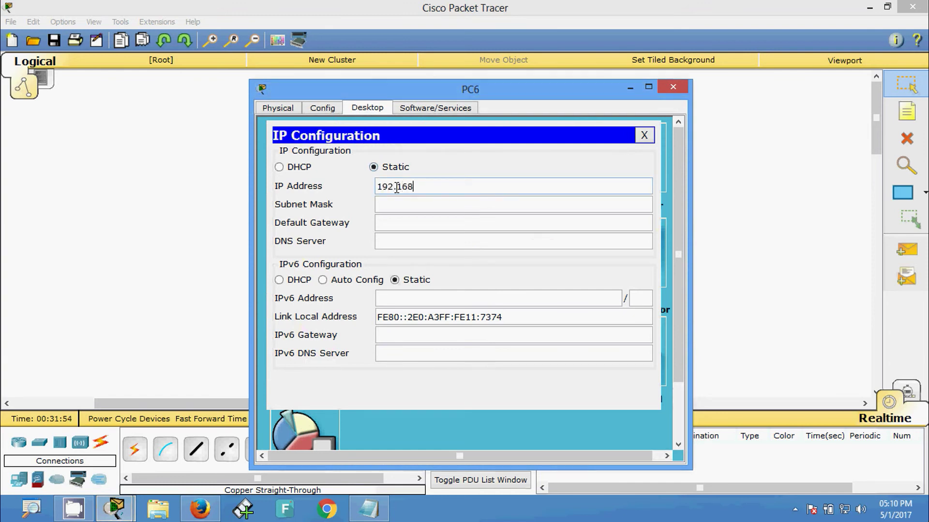
pyautogui.write('.1.12')
pyautogui.press('Tab')
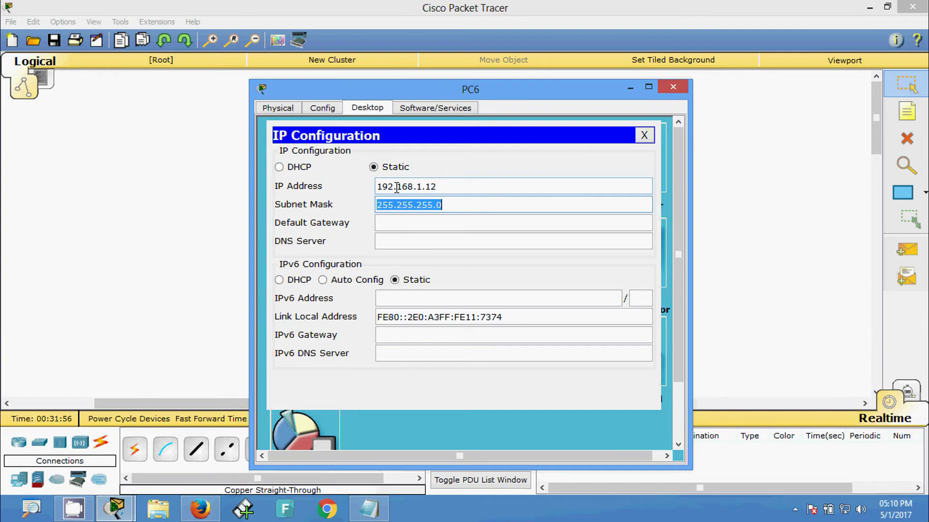
pyautogui.click(672, 87)
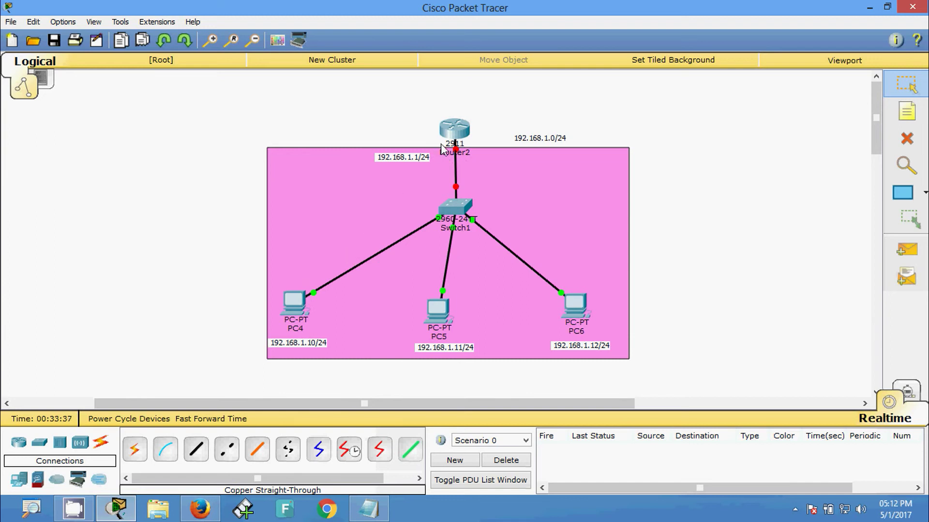
# Step: Send a simple PDU from PC4 to PC5 to test their connectivity
pyautogui.moveTo(371, 257)
pyautogui.click(906, 250)
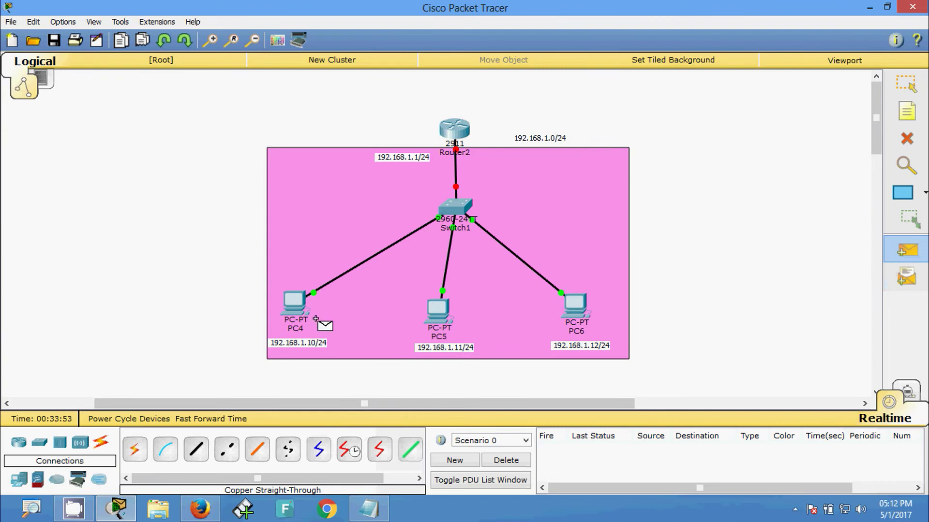
pyautogui.click(294, 302)
pyautogui.click(438, 311)
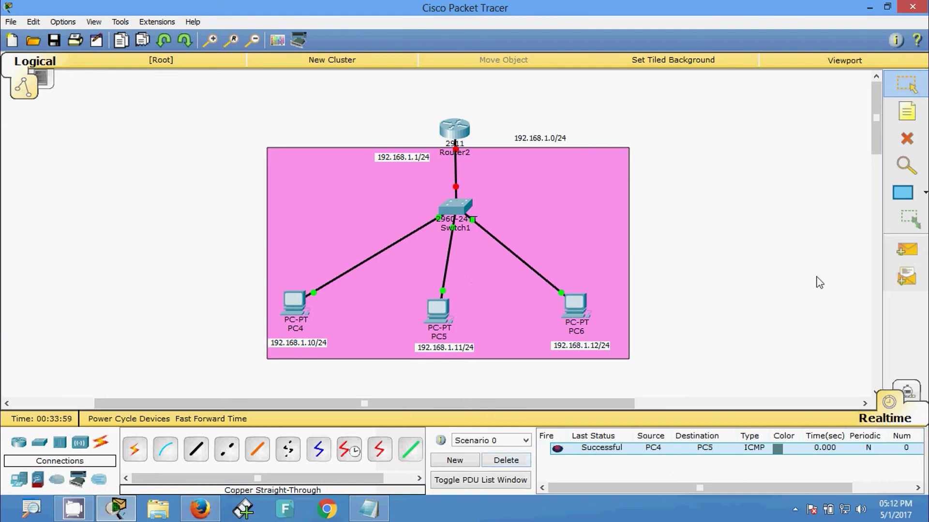
# Step: Send a simple PDU from PC6 to PC5 and select its entry in the PDU list
pyautogui.click(906, 250)
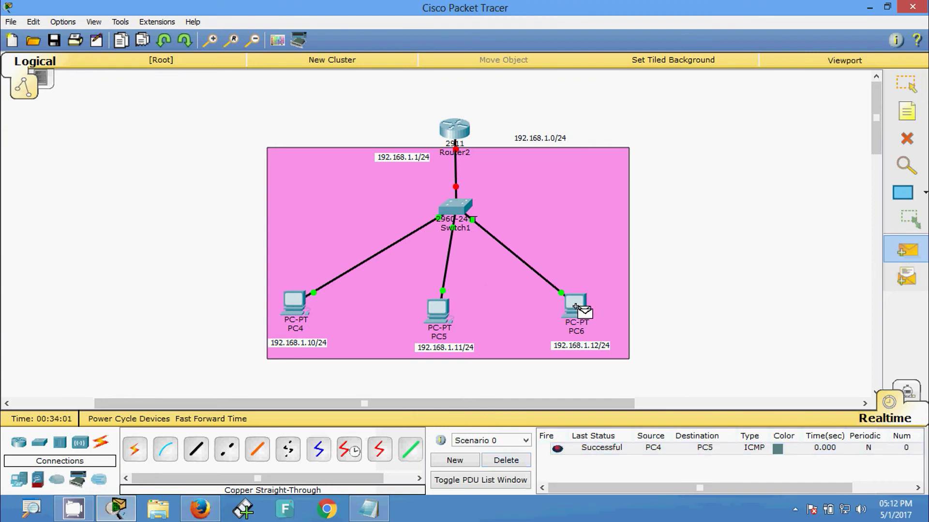
pyautogui.click(576, 306)
pyautogui.click(438, 310)
pyautogui.click(572, 462)
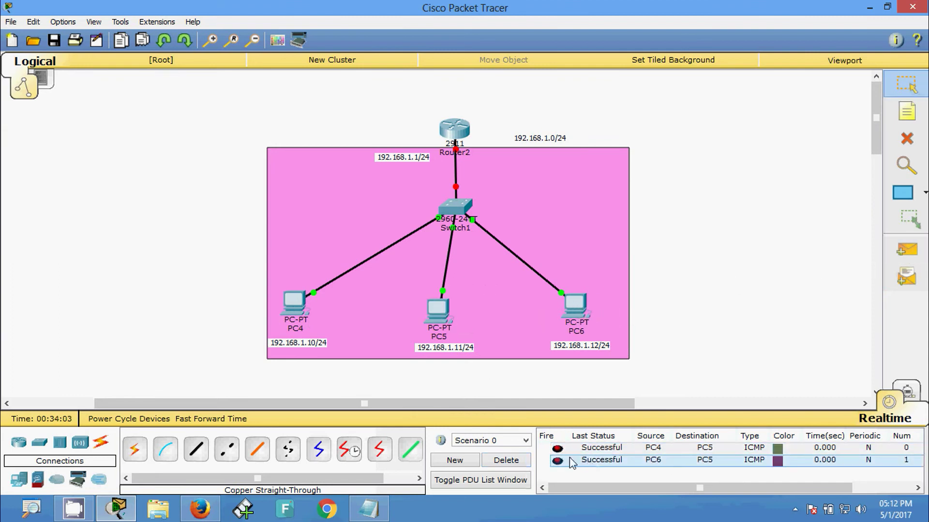
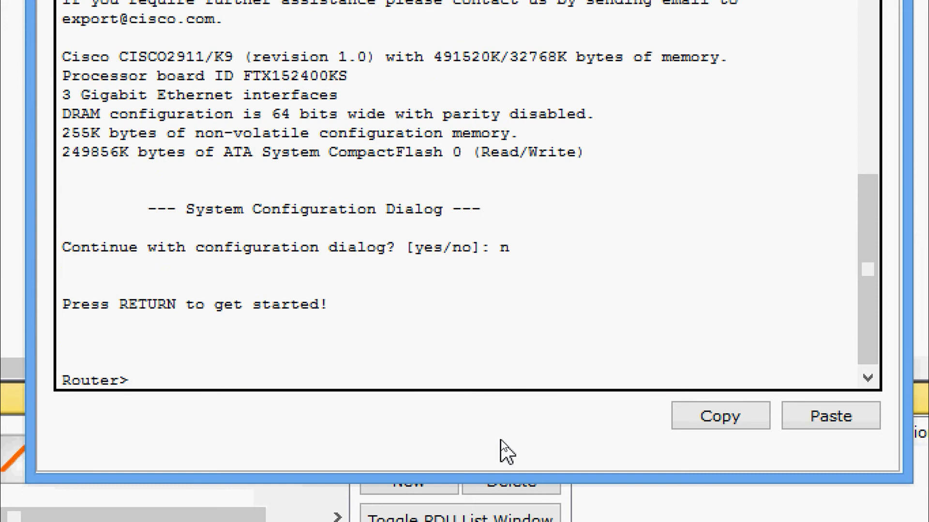
# Step: Enter privileged mode with enable in the router's CLI, and start global configuration from the terminal with configure
pyautogui.write('ena')
pyautogui.press('Tab')
pyautogui.press('Return')
pyautogui.write('conf')
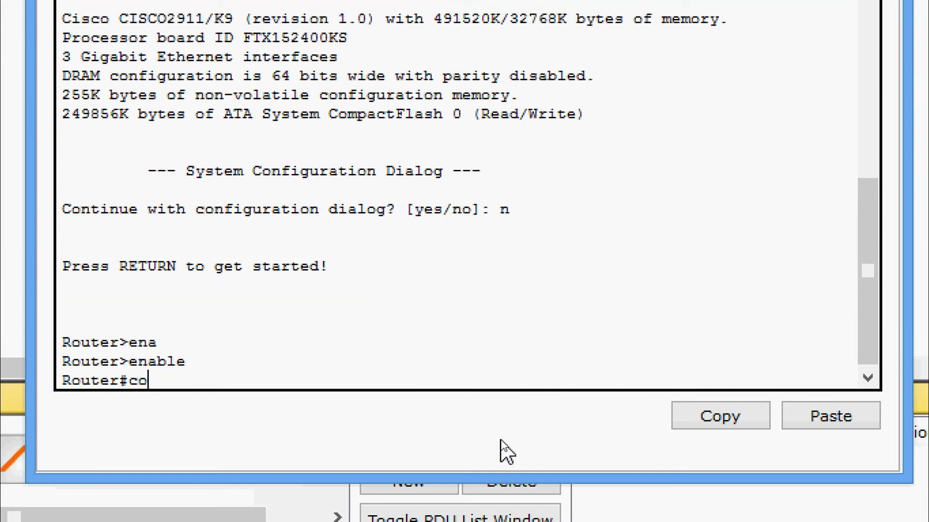
pyautogui.press('Tab')
pyautogui.press('Return')
pyautogui.press('Return')
pyautogui.press('Return')
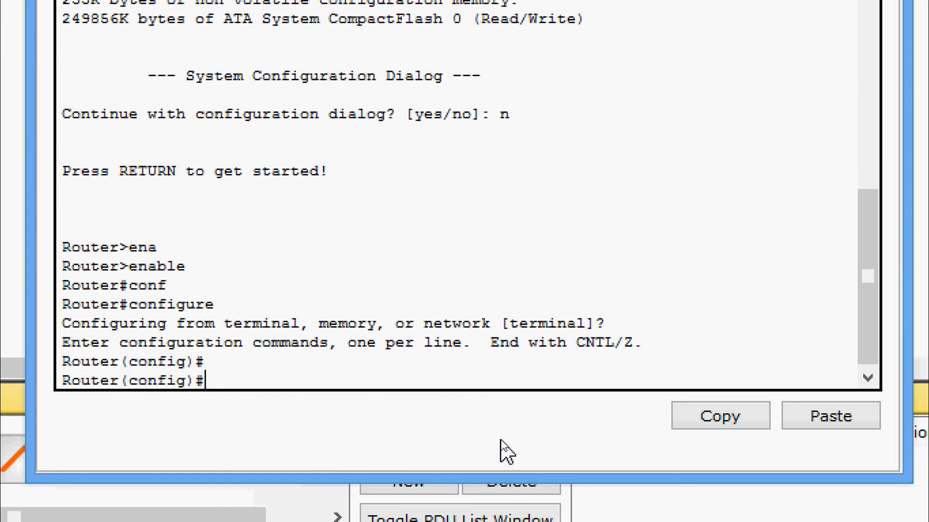
# Step: Enter interface configuration mode for gigabitEthernet 0/0 on the router
pyautogui.write('inter')
pyautogui.press('Tab')
pyautogui.write('gi')
pyautogui.press('Tab')
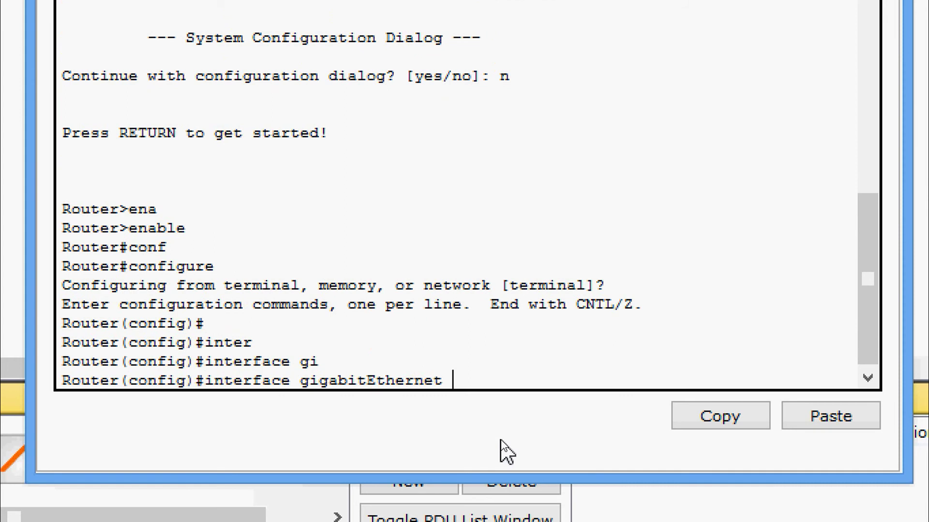
pyautogui.write('0/0')
pyautogui.press('Return')
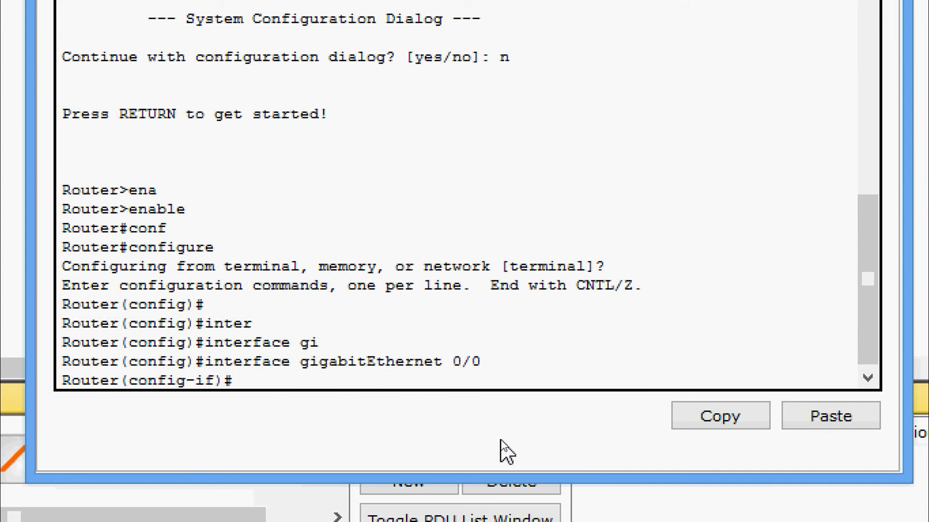
# Step: Assign IP address 192.168.1.1 with subnet mask 255.255.255.0 to the router's gigabitEthernet 0/0 interface, using the inline help for the arguments
pyautogui.write('ip ad')
pyautogui.press('Tab')
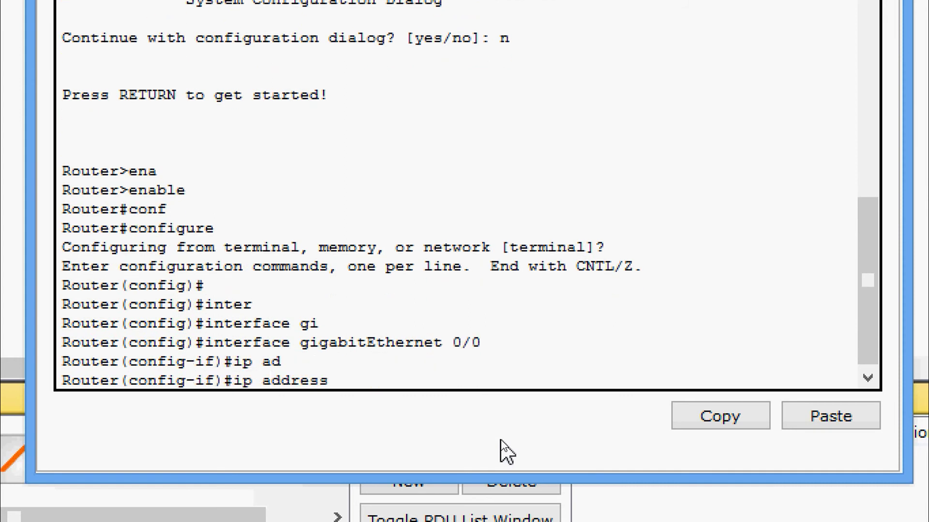
pyautogui.write('192.168.1.1')
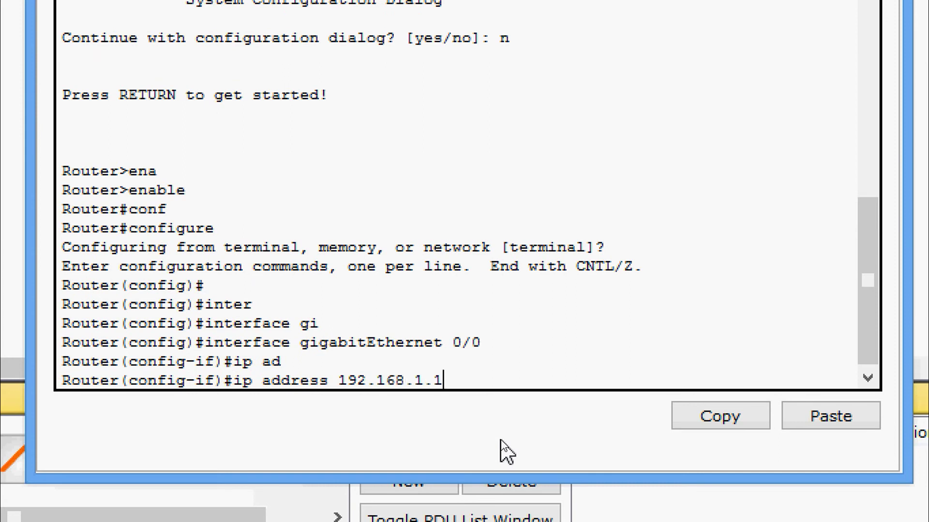
pyautogui.write(' ?')
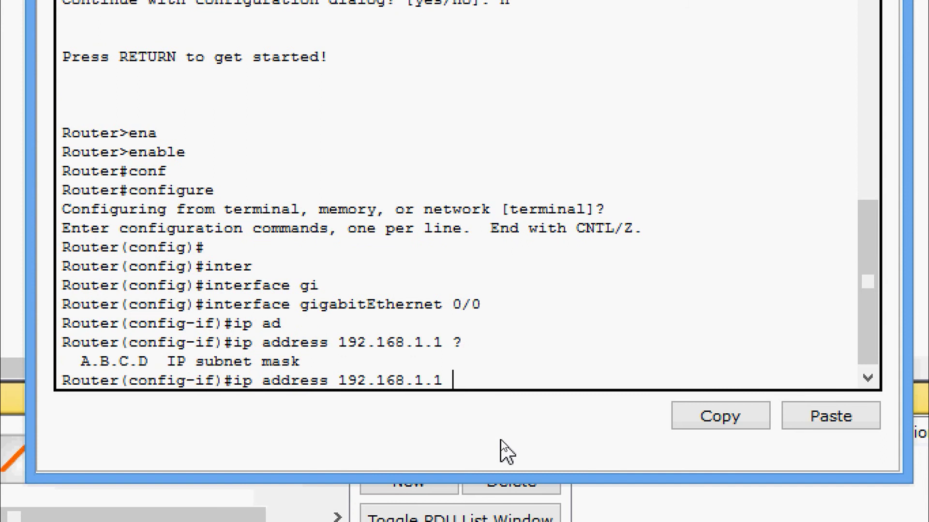
pyautogui.write('255.255.255.')
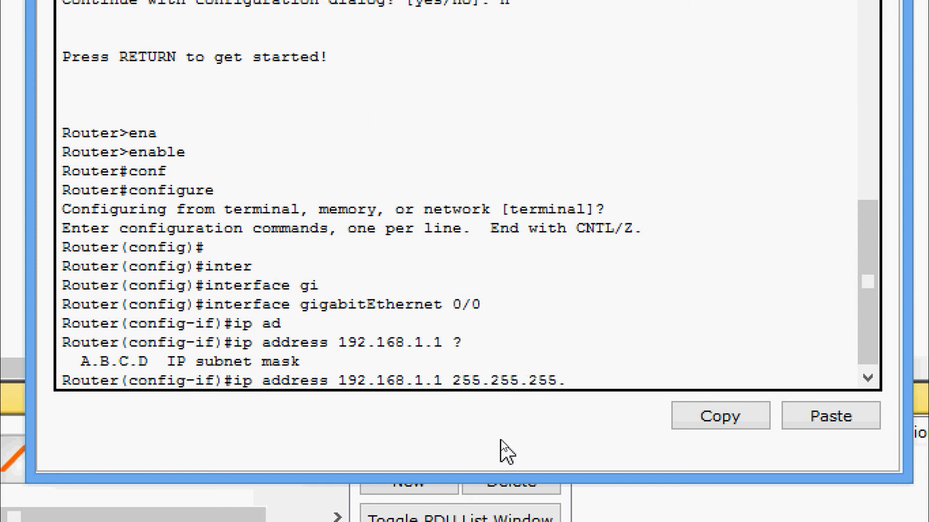
pyautogui.write('0 ?')
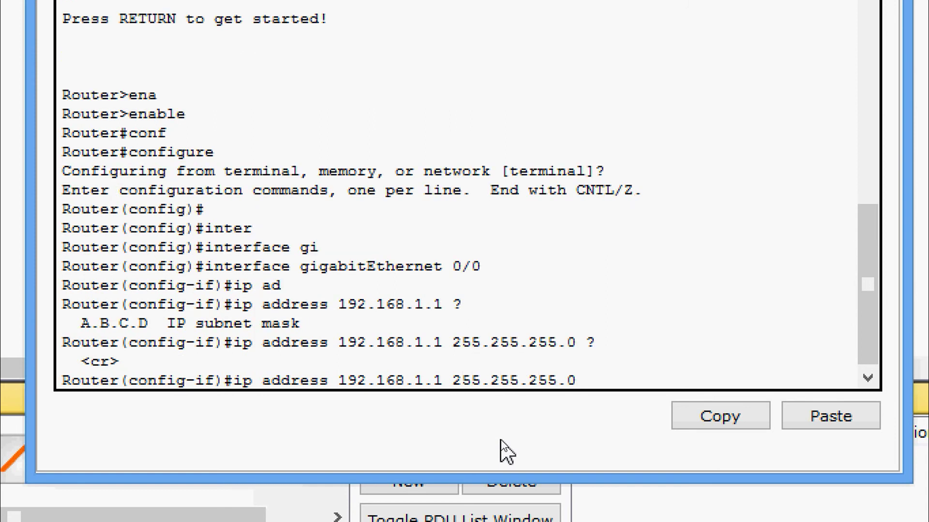
pyautogui.press('Return')
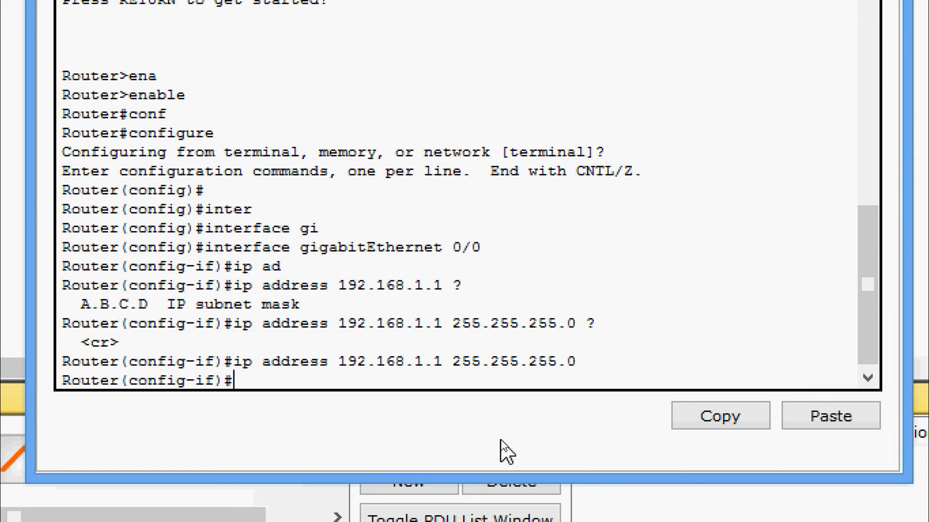
# Step: Enable the router's gigabitEthernet 0/0 interface with no shutdown, and check its link to the switch in the topology
pyautogui.write('no shu')
pyautogui.press('Tab')
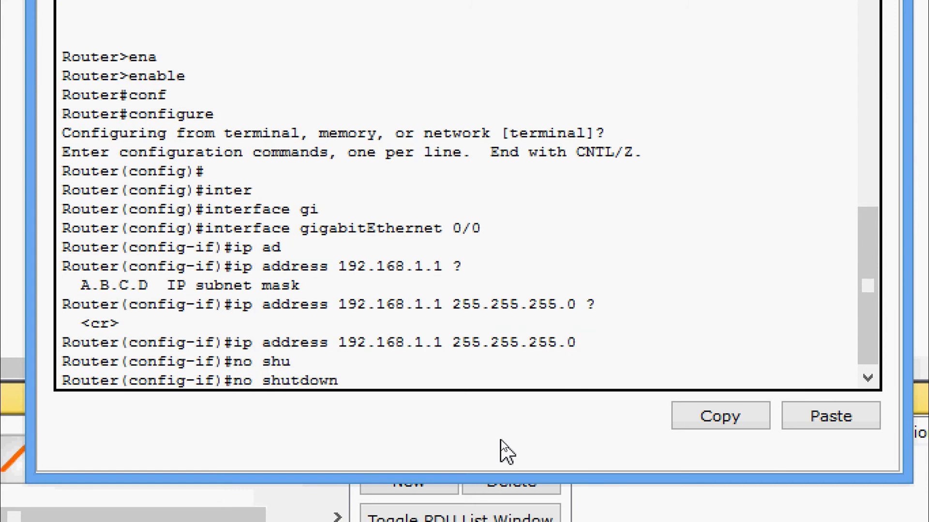
pyautogui.press('Return')
pyautogui.press('Return')
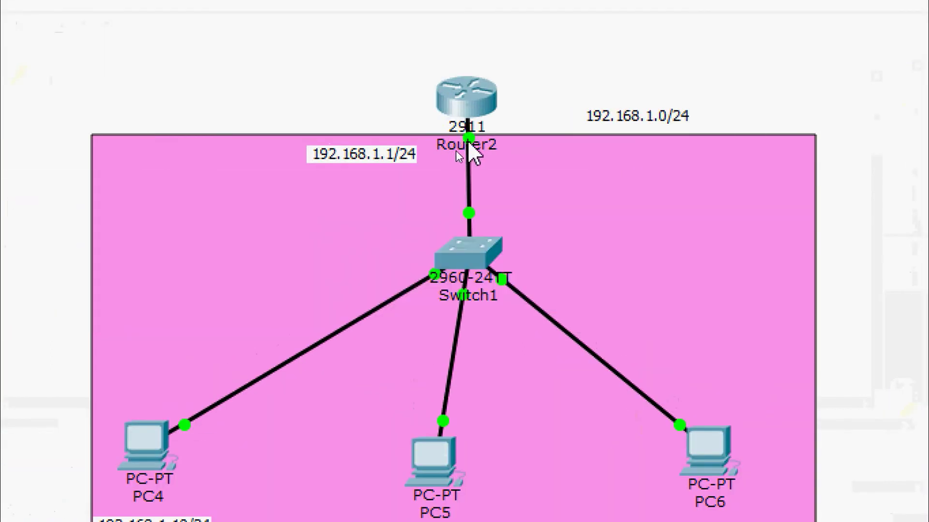
pyautogui.moveTo(468, 141)
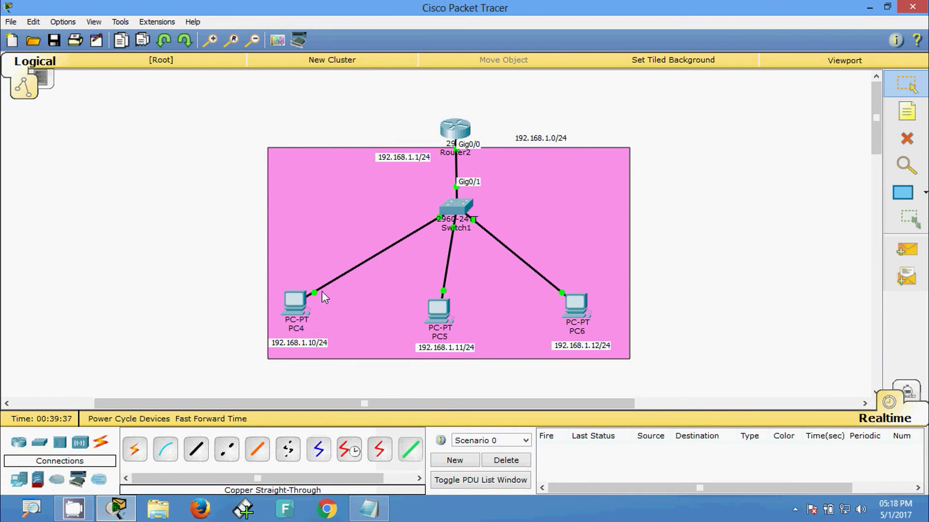
# Step: Set PC4's default gateway to 192.168.1.1 in its IP configuration and copy the address
pyautogui.click(295, 303)
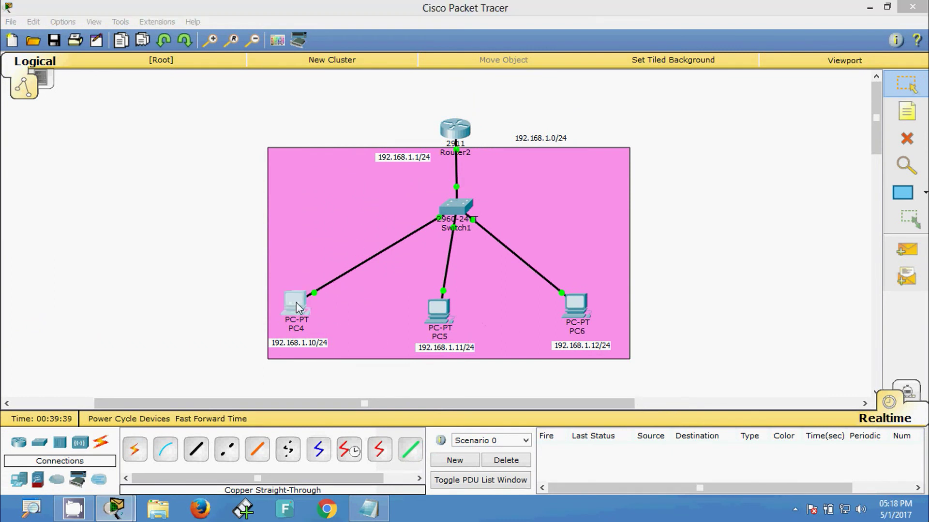
pyautogui.click(309, 180)
pyautogui.click(392, 222)
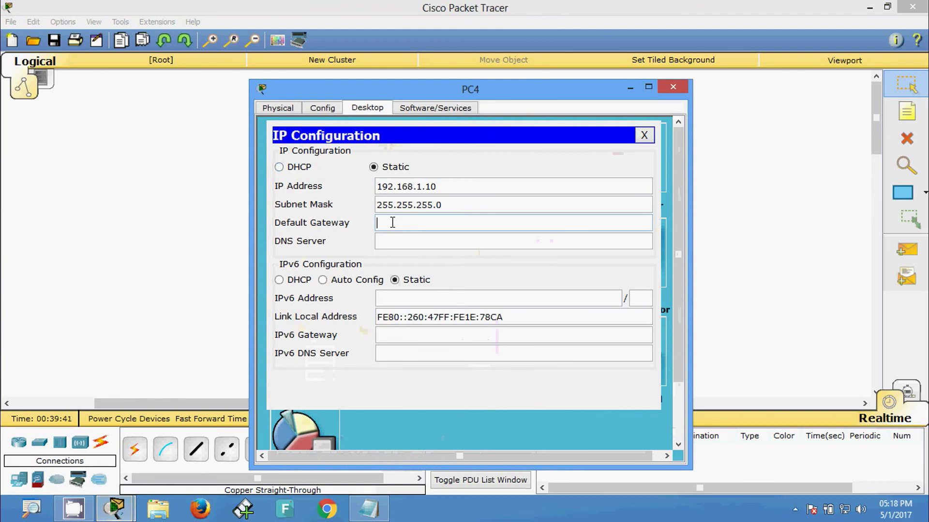
pyautogui.write('192.1')
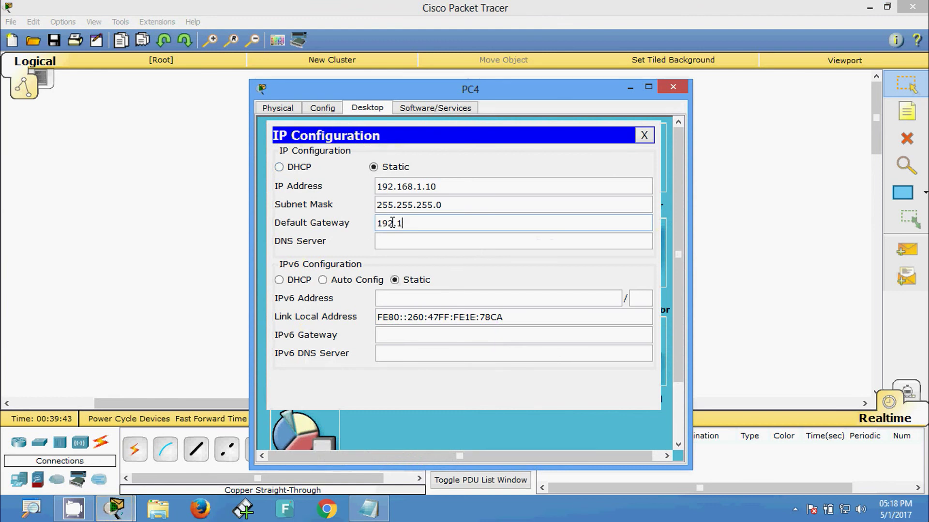
pyautogui.write('68.1.1')
pyautogui.moveTo(441, 224); pyautogui.dragTo(364, 235)
pyautogui.hotkey('ctrl', 'c')
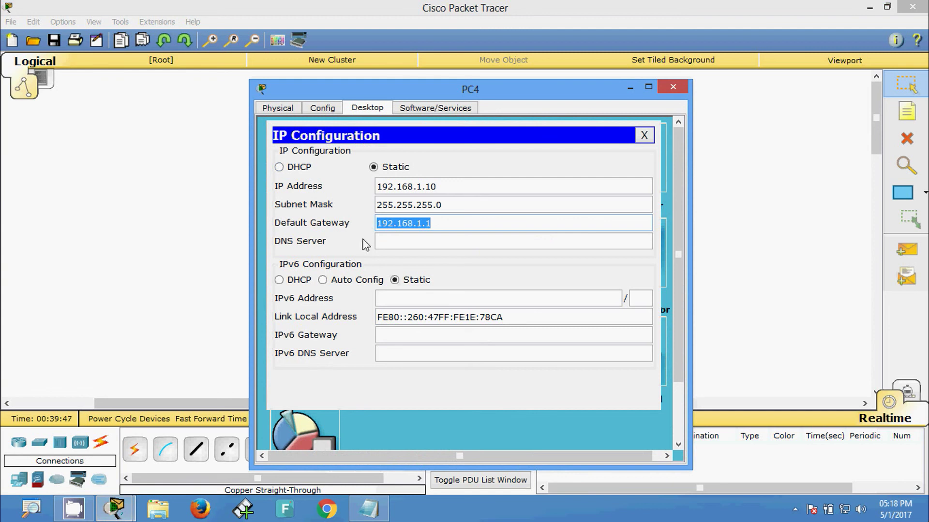
pyautogui.click(672, 87)
# Step: Paste the copied address 192.168.1.1 as PC5's default gateway in its IP configuration
pyautogui.click(438, 307)
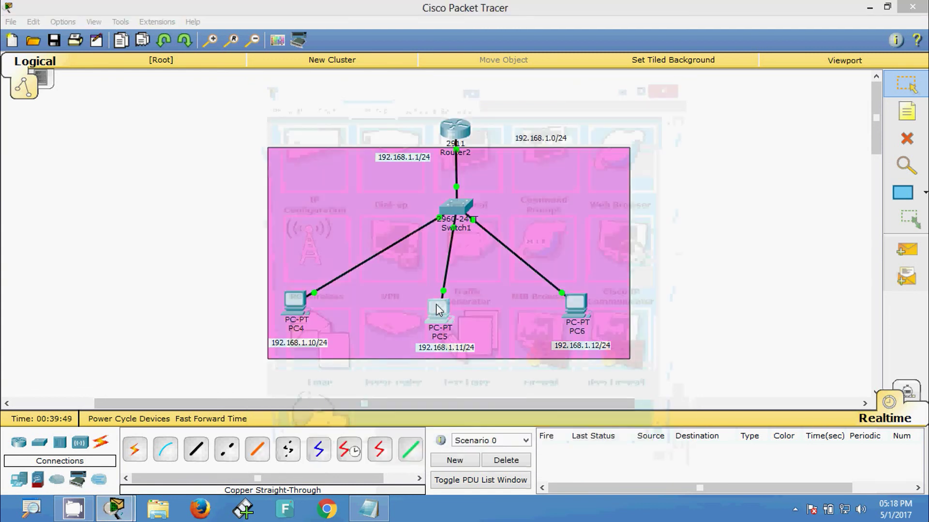
pyautogui.click(322, 176)
pyautogui.click(388, 223)
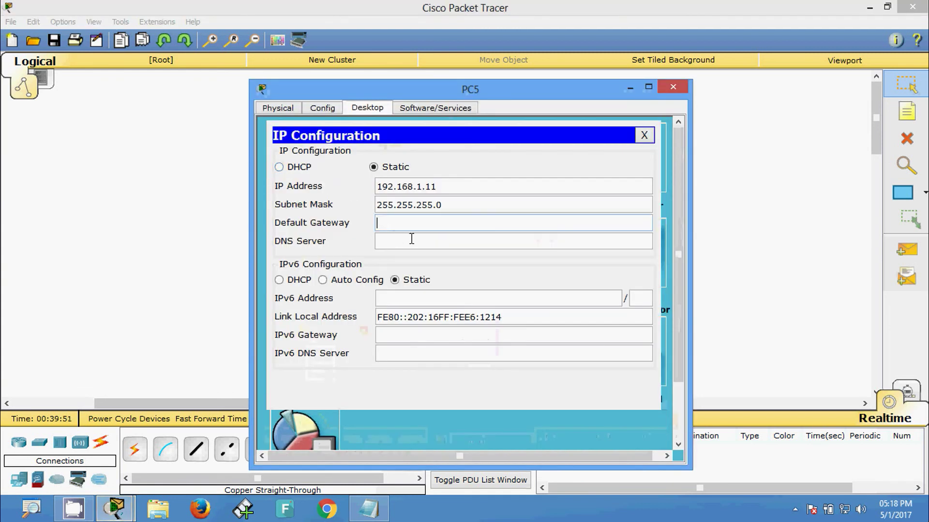
pyautogui.hotkey('ctrl', 'v')
pyautogui.click(672, 87)
# Step: Paste the copied address 192.168.1.1 as PC6's default gateway in its IP configuration
pyautogui.click(588, 300)
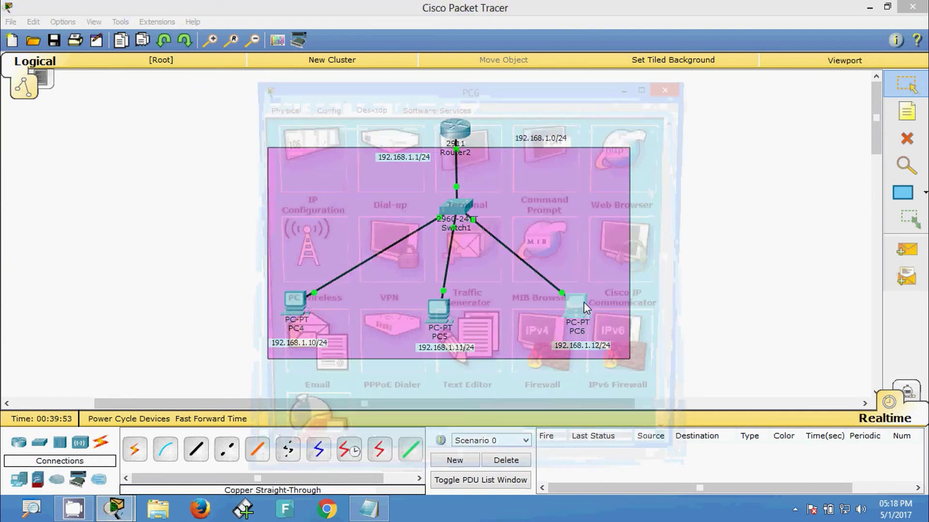
pyautogui.click(302, 160)
pyautogui.click(408, 224)
pyautogui.hotkey('ctrl', 'v')
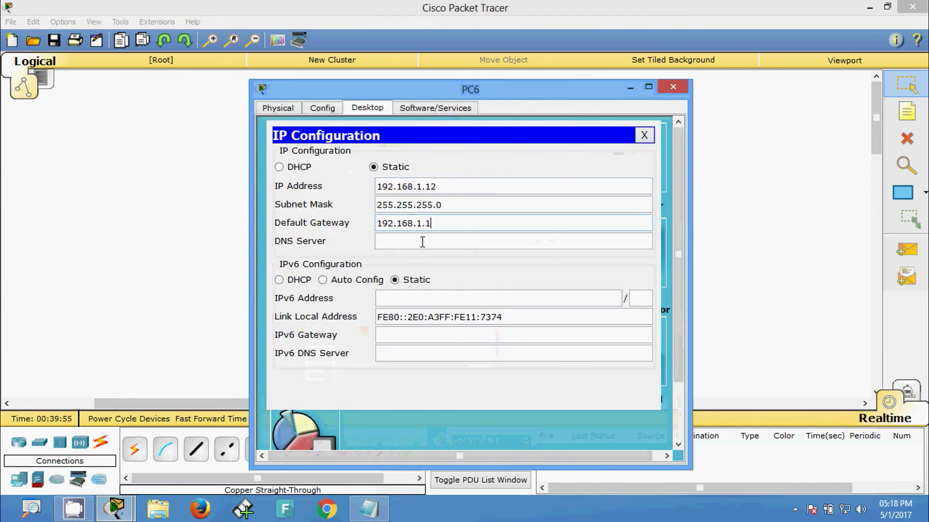
pyautogui.click(672, 87)
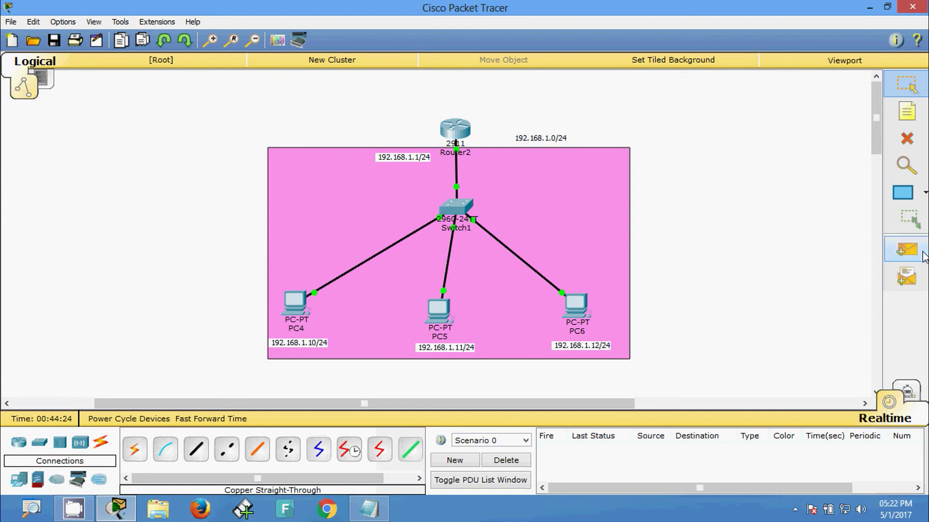
# Step: Send a simple PDU from PC4 to Router2 to test the connection to the gateway
pyautogui.click(905, 249)
pyautogui.click(295, 302)
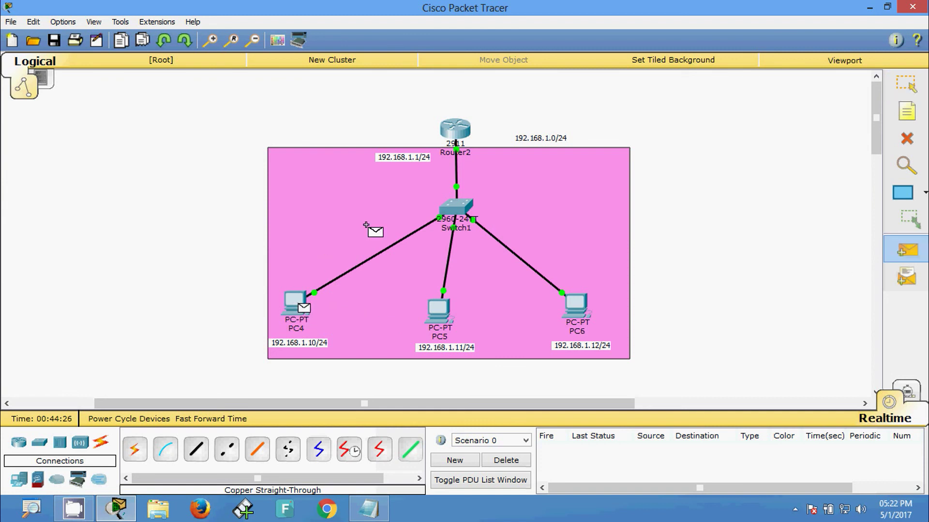
pyautogui.click(454, 130)
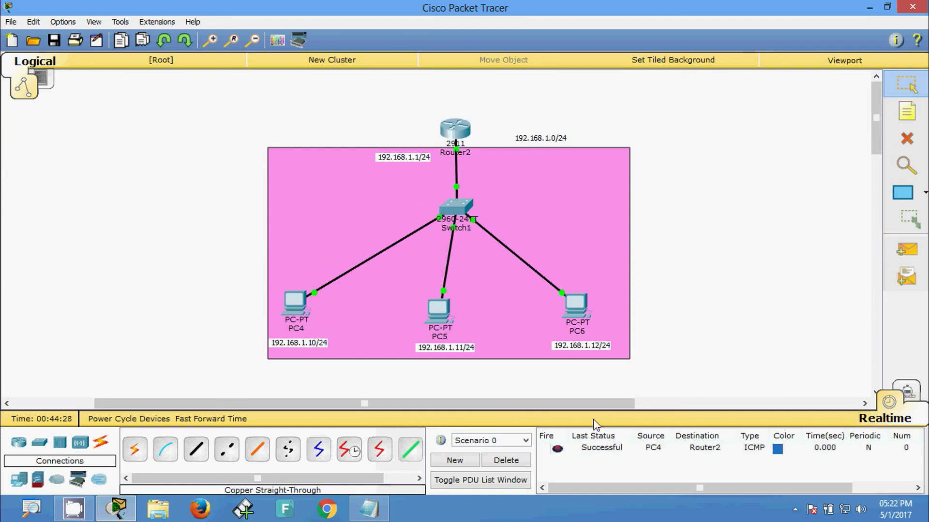
# Step: Send a simple PDU from PC5 to Router2 to test the connection to the gateway
pyautogui.click(901, 261)
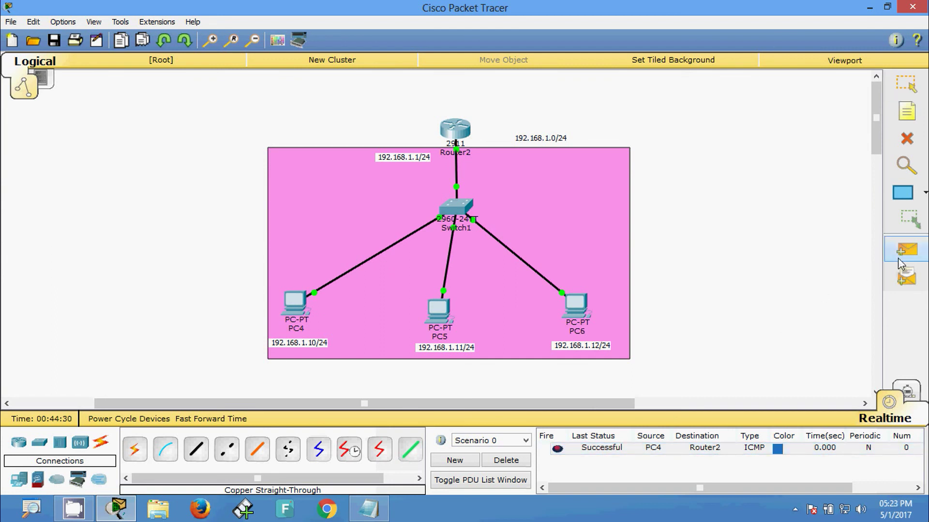
pyautogui.click(440, 310)
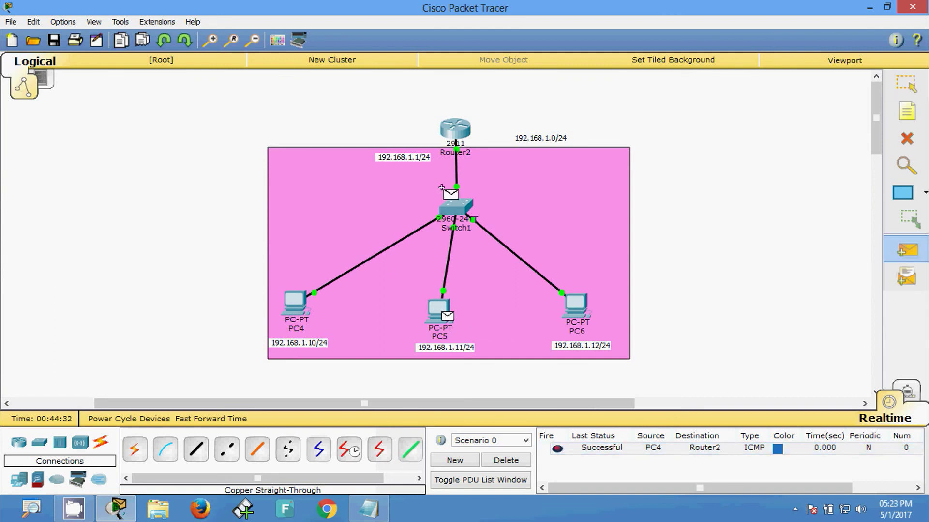
pyautogui.click(451, 130)
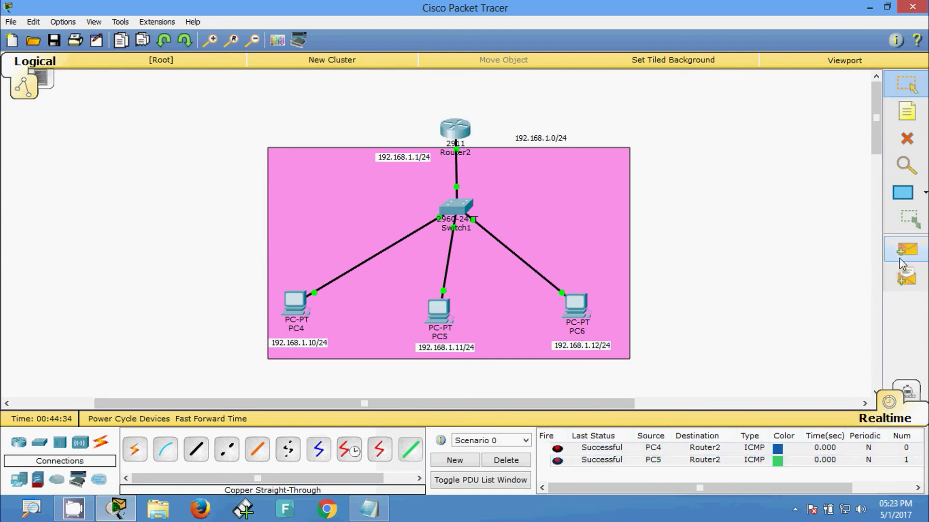
# Step: Send a simple PDU from PC6 to Router2, and delete Scenario 0 to clear the PDU list
pyautogui.click(901, 262)
pyautogui.click(576, 307)
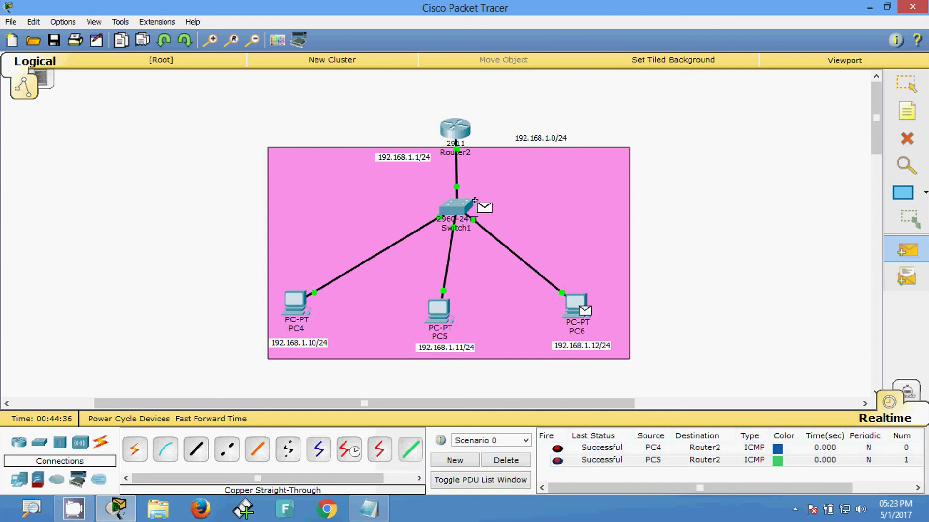
pyautogui.click(455, 130)
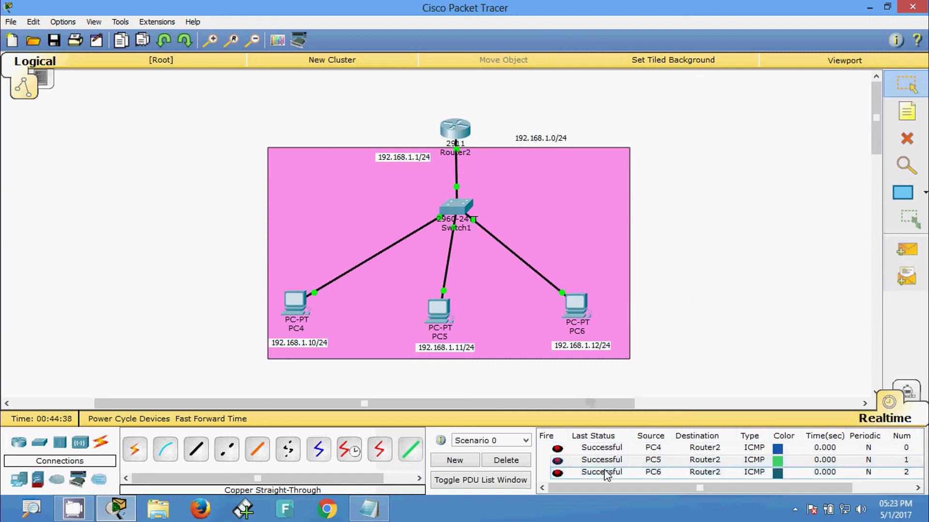
pyautogui.click(506, 460)
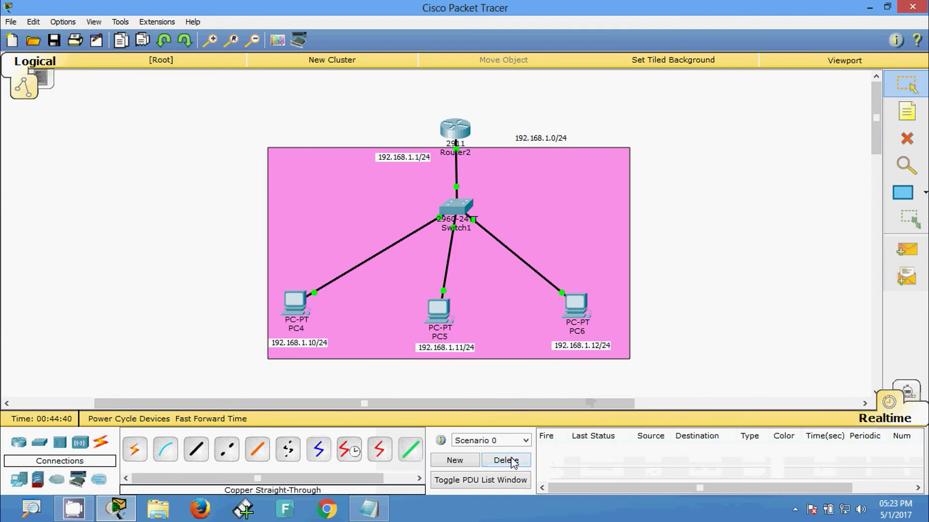